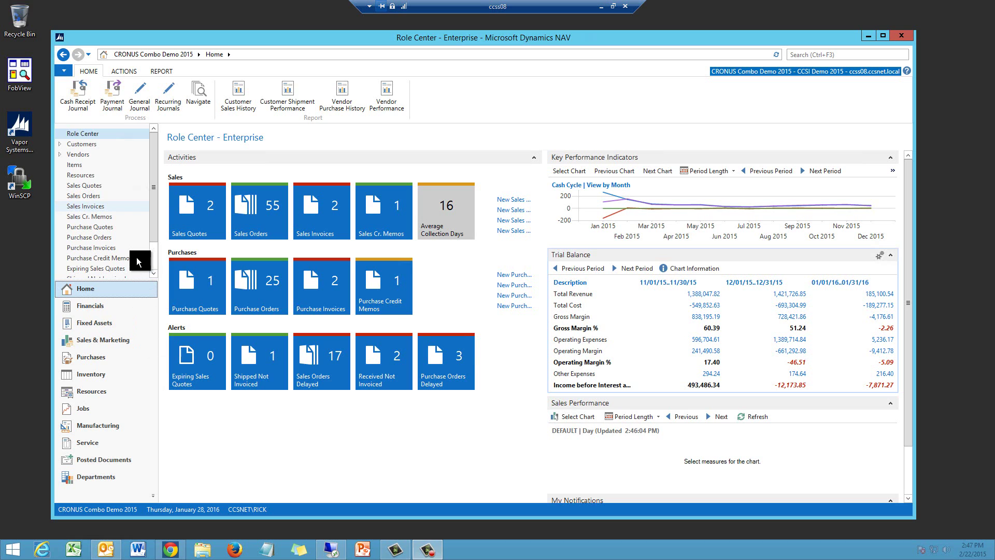
Go through Departments > Application Setup > AutoPilot to the AutoPilot Flight Deck
{"action": "left_click", "coordinate": [95, 478]}
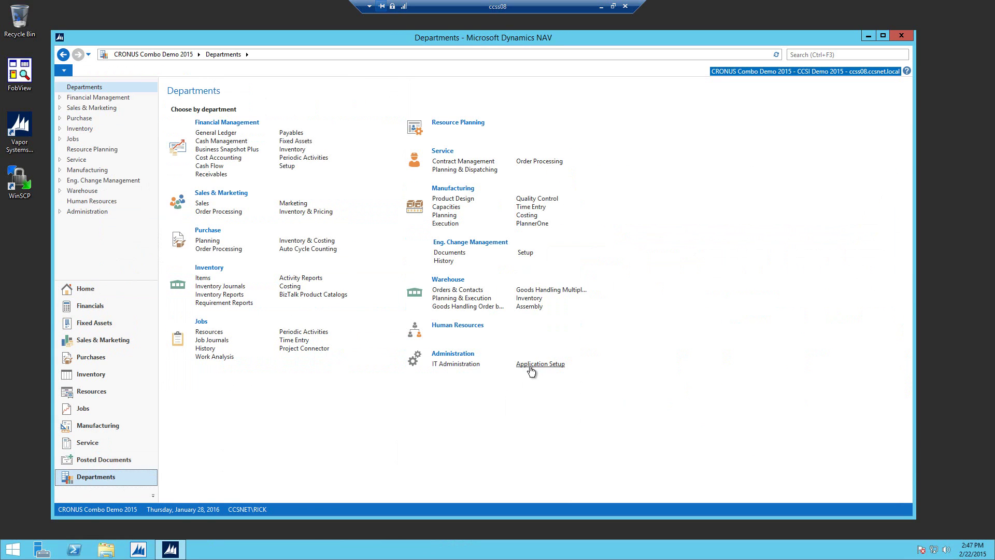
{"action": "left_click", "coordinate": [531, 366]}
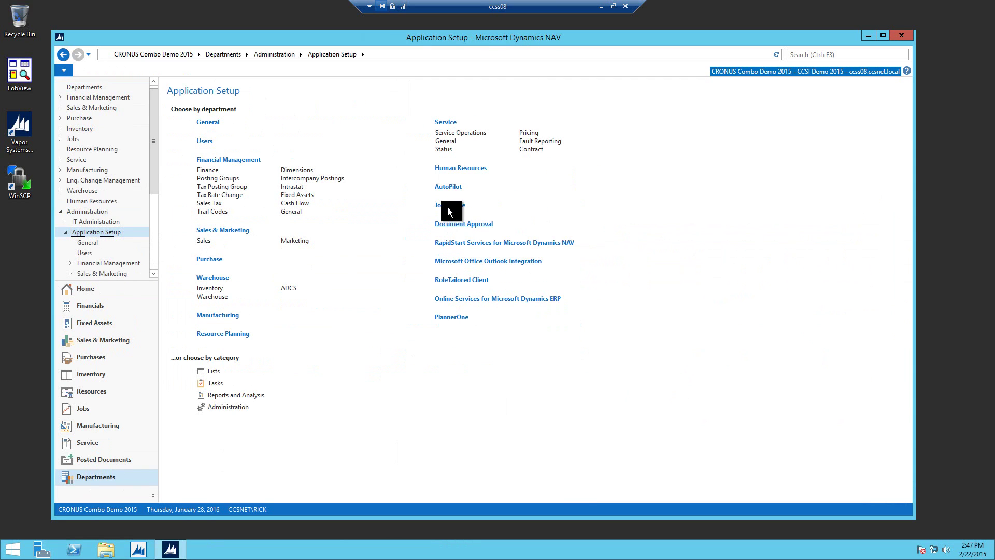
{"action": "left_click", "coordinate": [447, 188]}
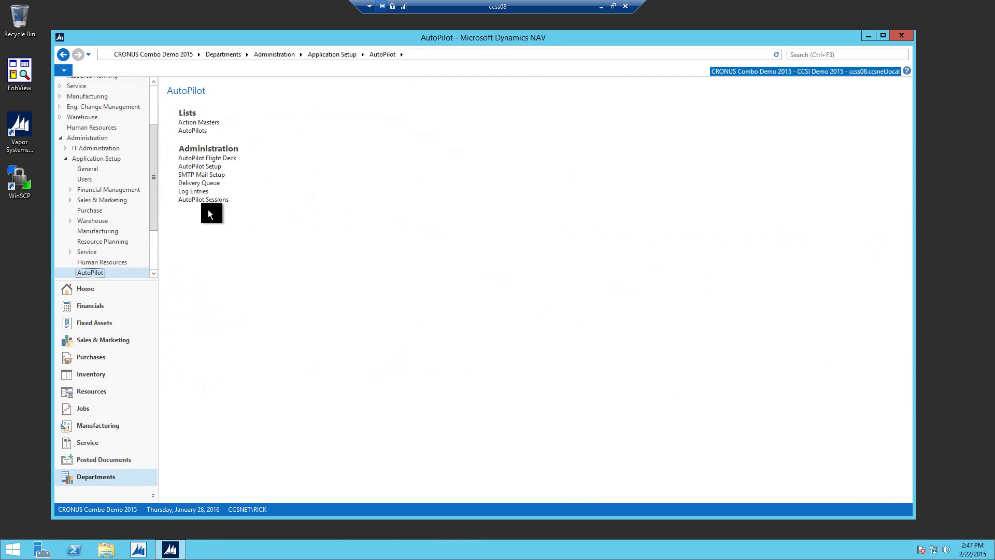
{"action": "left_click", "coordinate": [195, 159]}
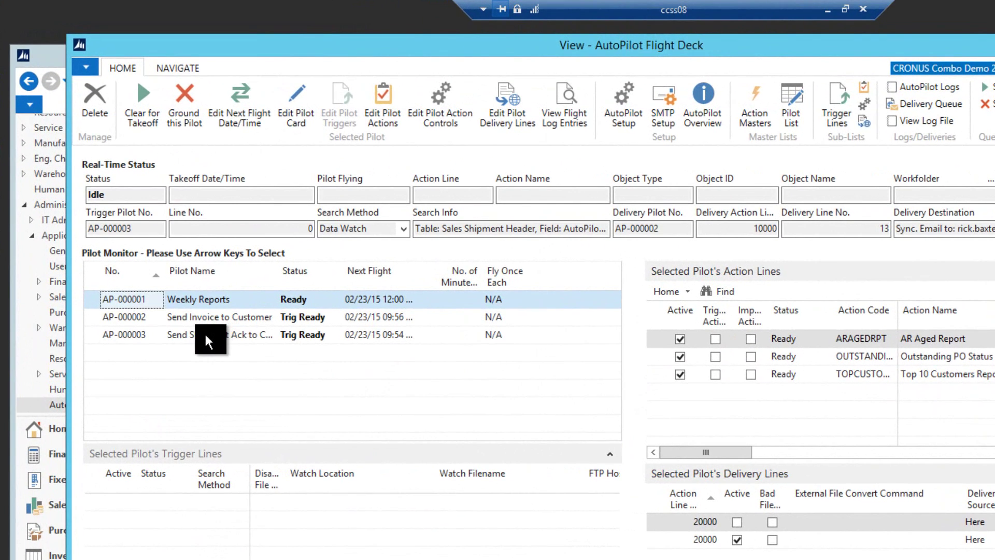
Inspect pilot AP-000003's Data Watch trigger and its Sales Shipment RP70-AP report action line
{"action": "left_click", "coordinate": [186, 278]}
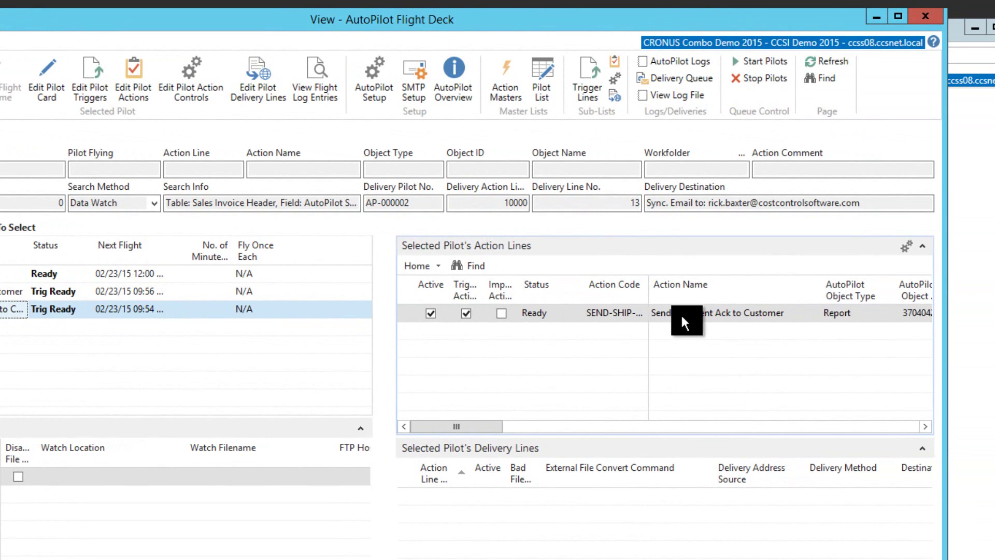
{"action": "left_click", "coordinate": [678, 314]}
{"action": "left_click_drag", "start_coordinate": [485, 426], "coordinate": [534, 426]}
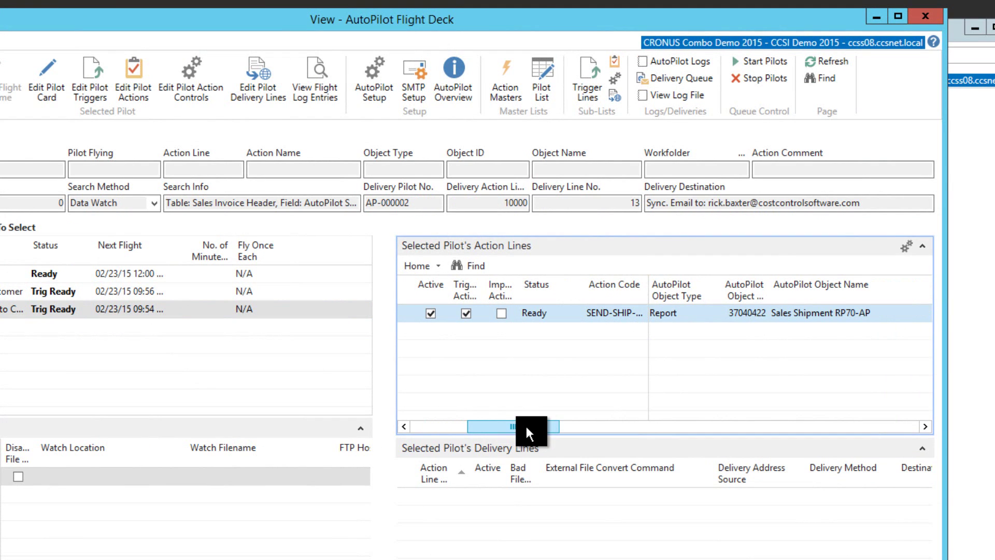
{"action": "mouse_move", "coordinate": [527, 428]}
{"action": "left_mouse_down"}
{"action": "mouse_move", "coordinate": [563, 422]}
{"action": "mouse_move", "coordinate": [534, 424]}
{"action": "left_mouse_up"}
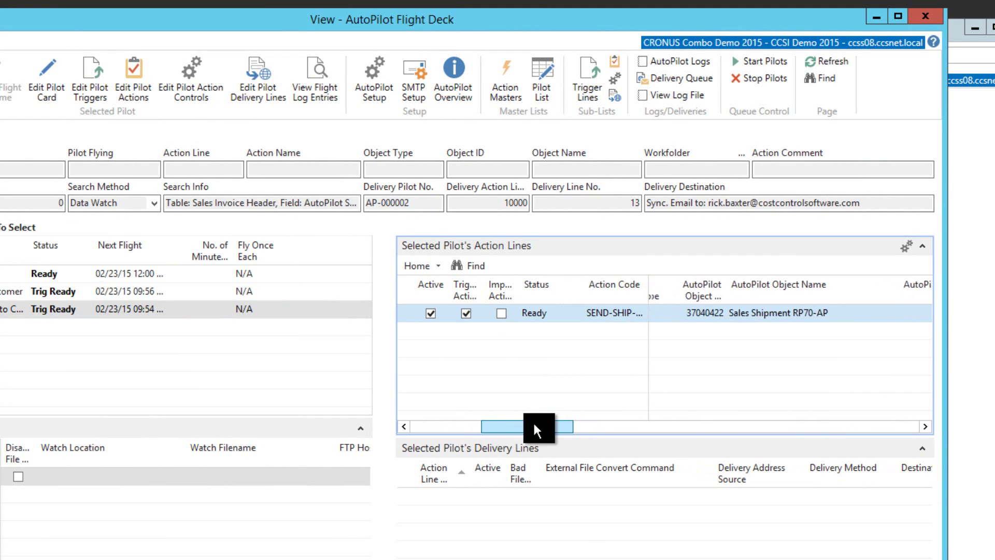
{"action": "left_click", "coordinate": [6, 310]}
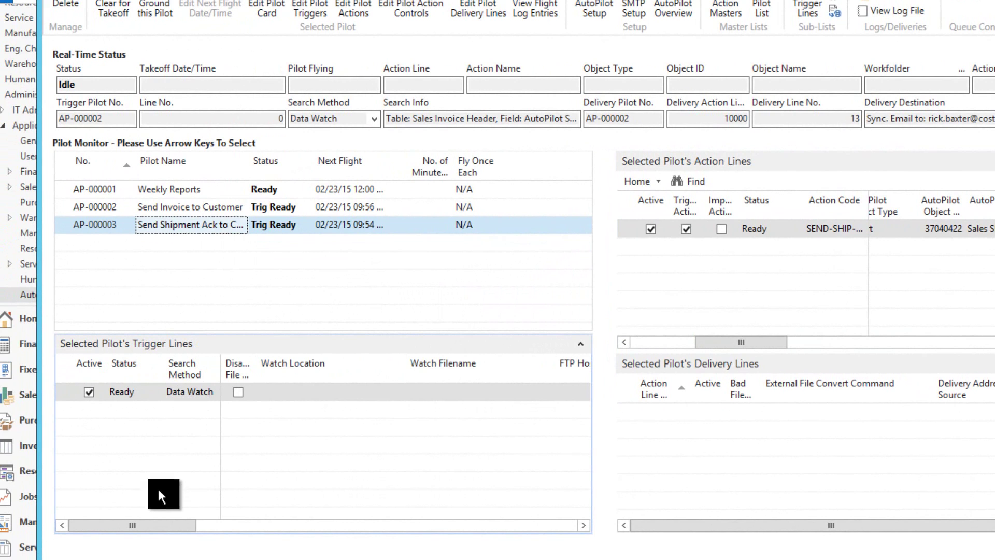
{"action": "left_click_drag", "start_coordinate": [151, 525], "coordinate": [450, 506]}
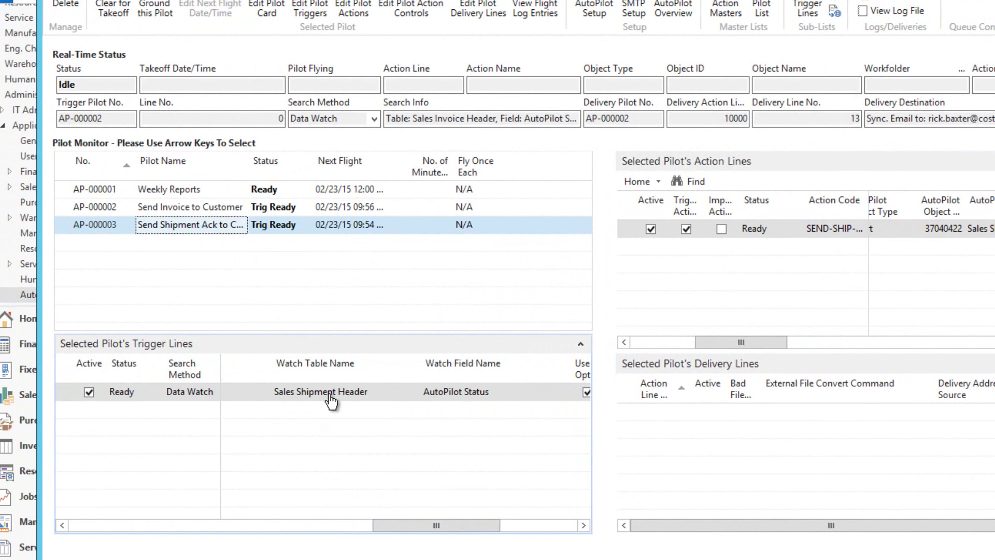
{"action": "left_click_drag", "start_coordinate": [395, 525], "coordinate": [394, 450]}
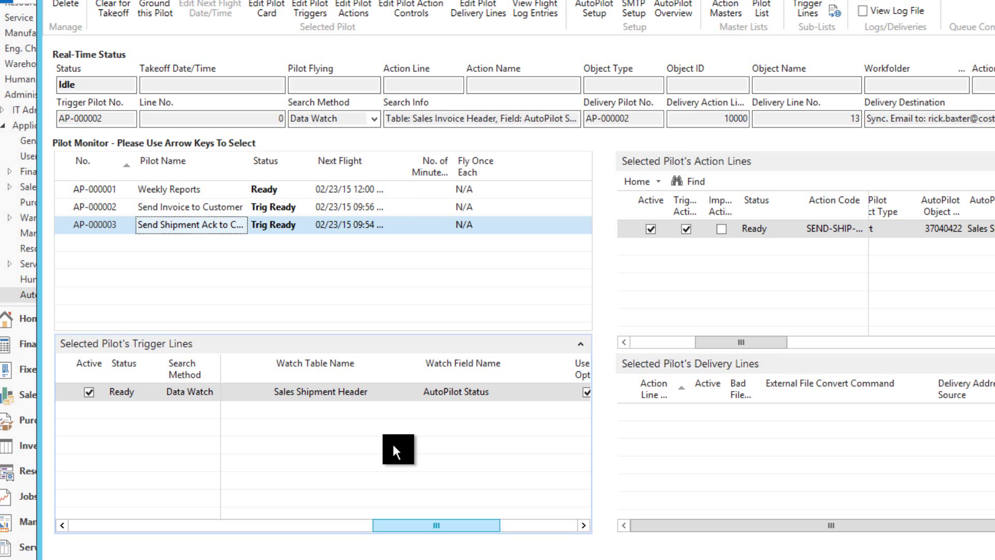
{"action": "left_click_drag", "start_coordinate": [407, 523], "coordinate": [445, 525]}
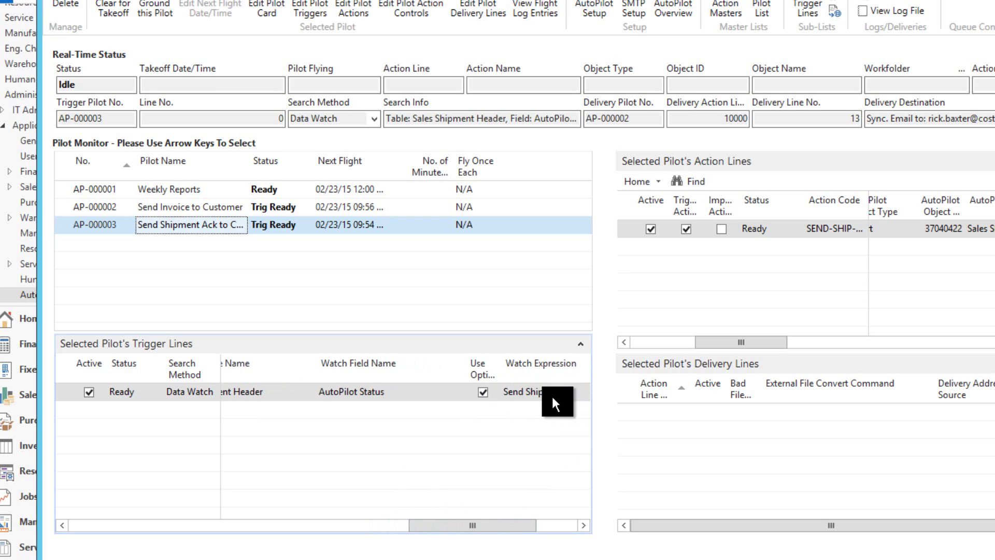
{"action": "left_click", "coordinate": [782, 260]}
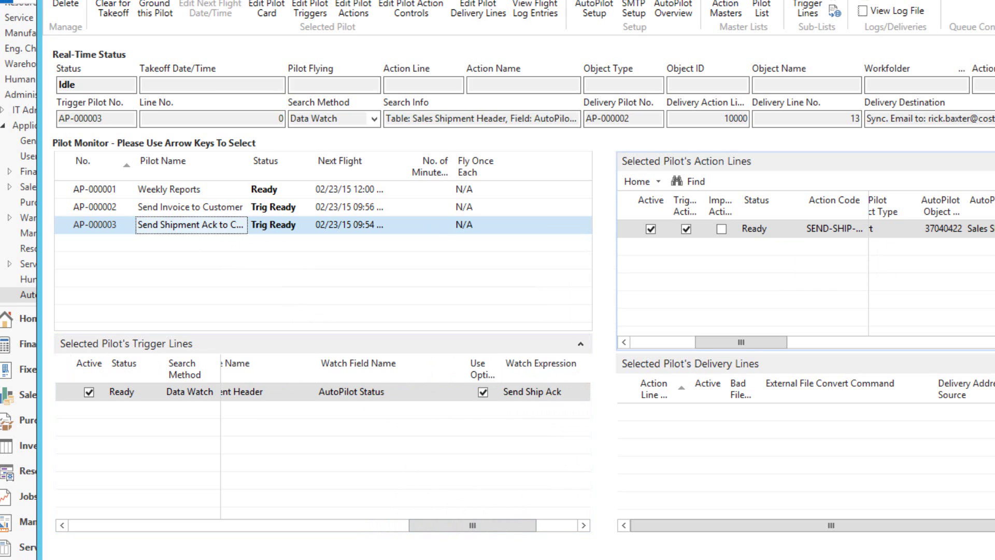
{"action": "left_click_drag", "start_coordinate": [745, 342], "coordinate": [961, 336]}
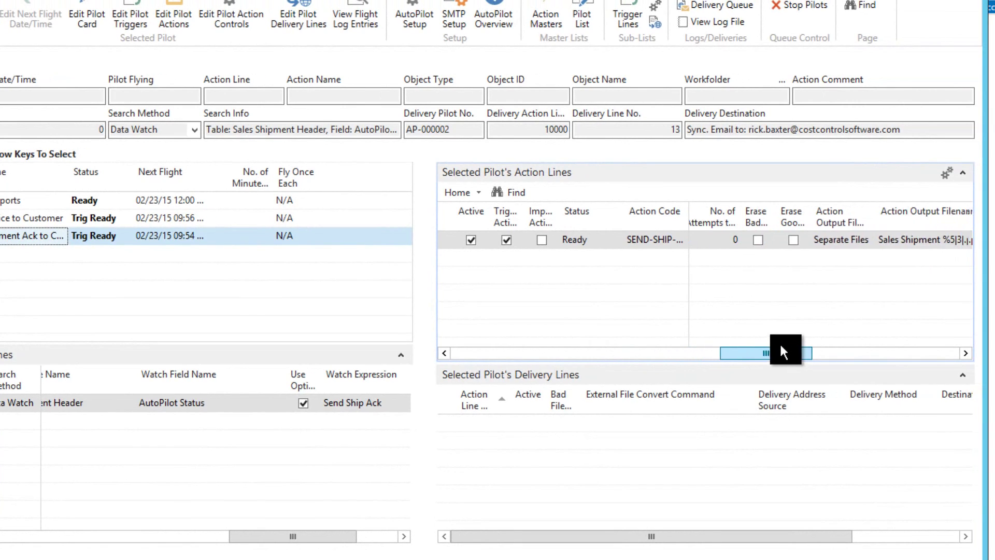
{"action": "left_click_drag", "start_coordinate": [781, 346], "coordinate": [816, 345]}
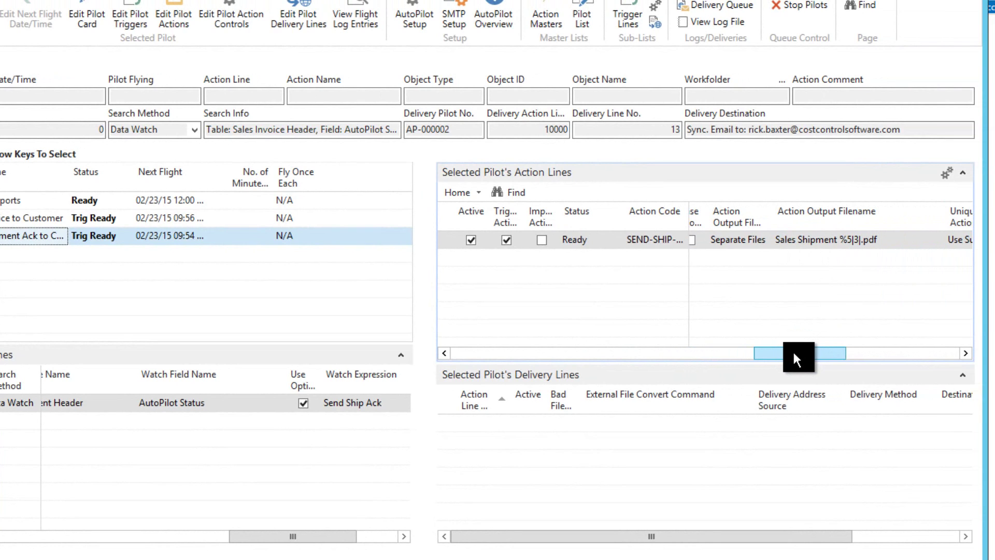
{"action": "left_click_drag", "start_coordinate": [792, 350], "coordinate": [481, 349]}
{"action": "left_click", "coordinate": [129, 419]}
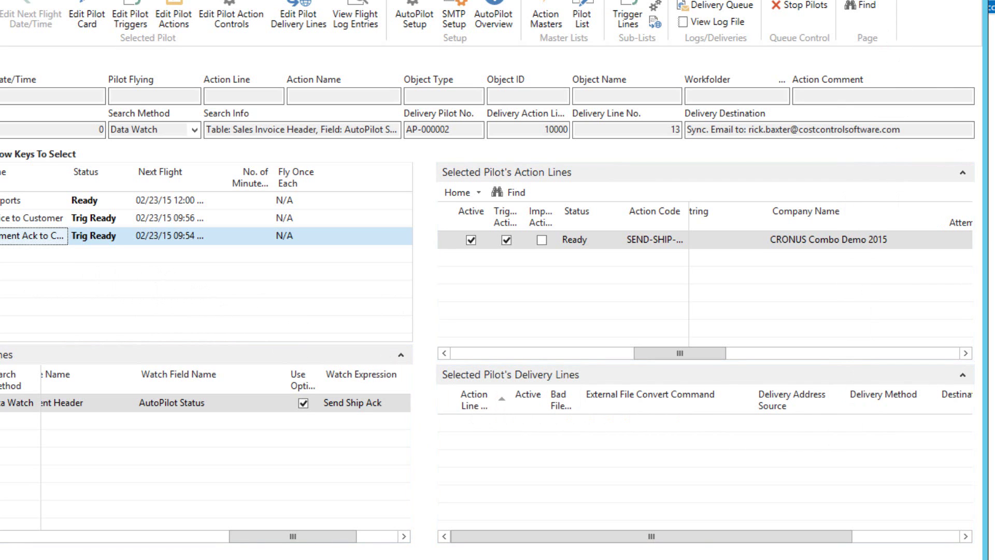
{"action": "key", "text": "Escape"}
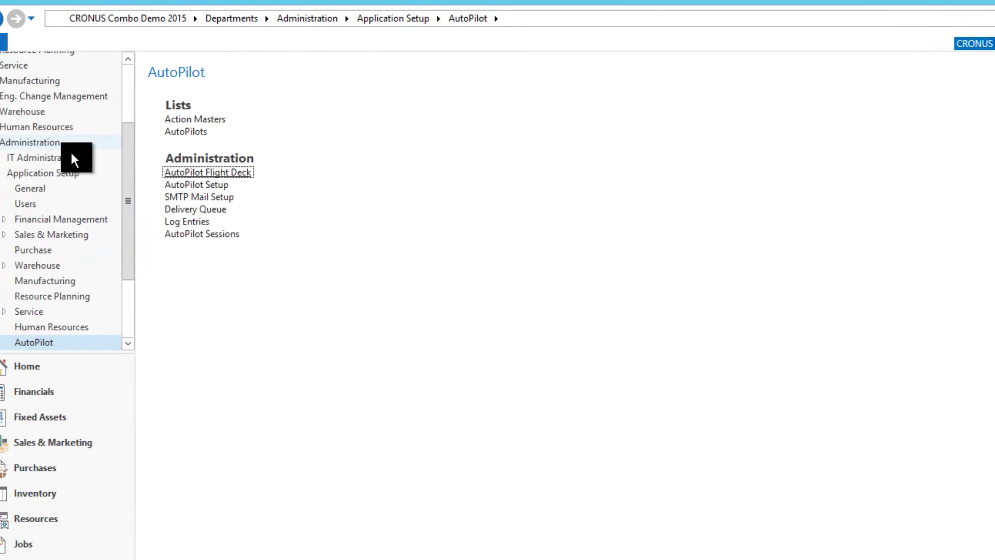
Return to the Role Center home page and open the Sales Orders list
{"action": "left_click", "coordinate": [60, 374]}
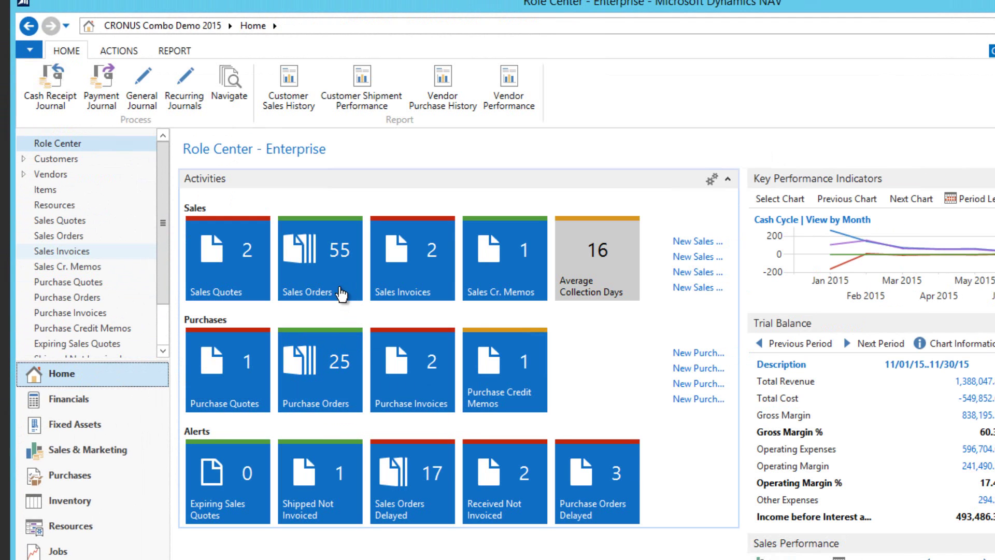
{"action": "left_click", "coordinate": [325, 275]}
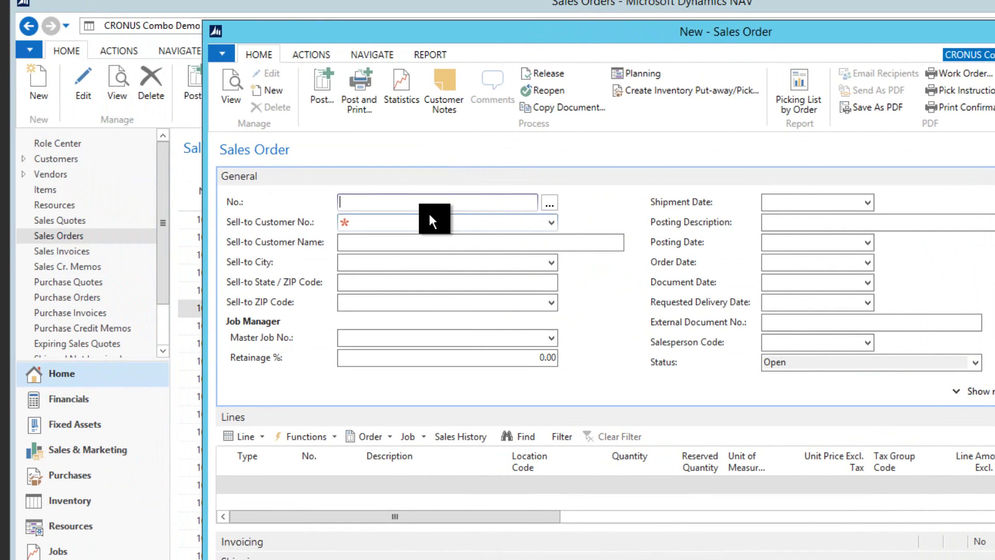
Number the new order 3022, set Sell-to Customer 10000, and accept the credit limit check
{"action": "left_click", "coordinate": [429, 216]}
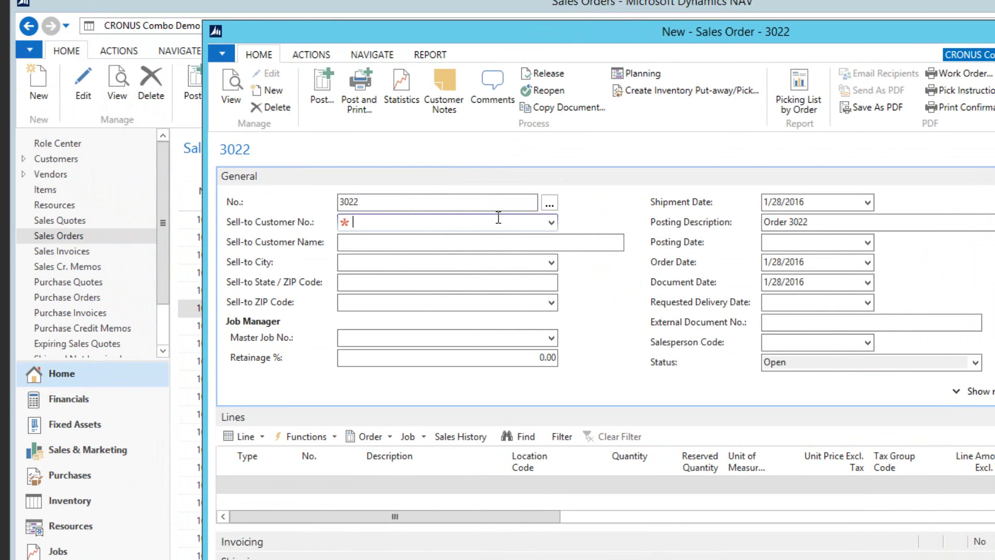
{"action": "type", "text": "100"}
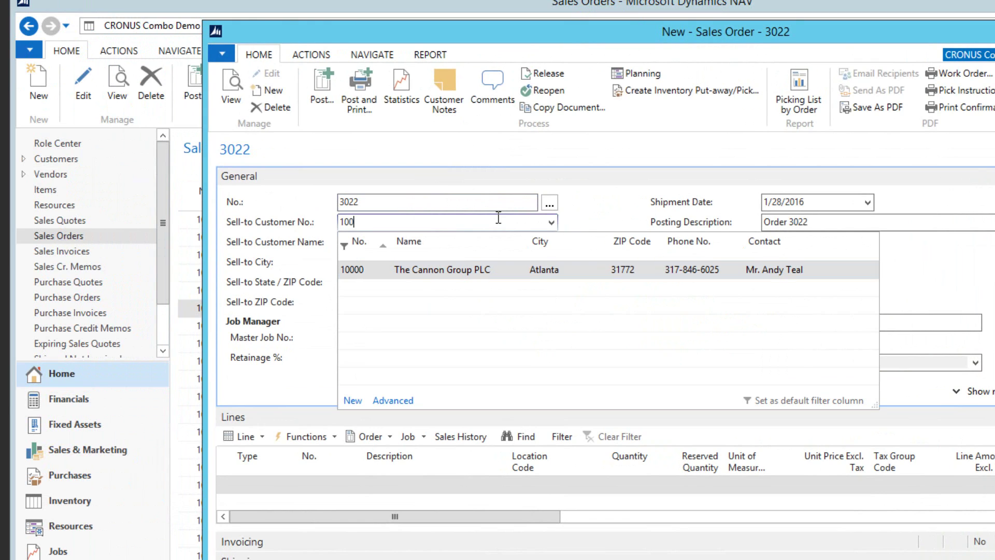
{"action": "key", "text": "Tab"}
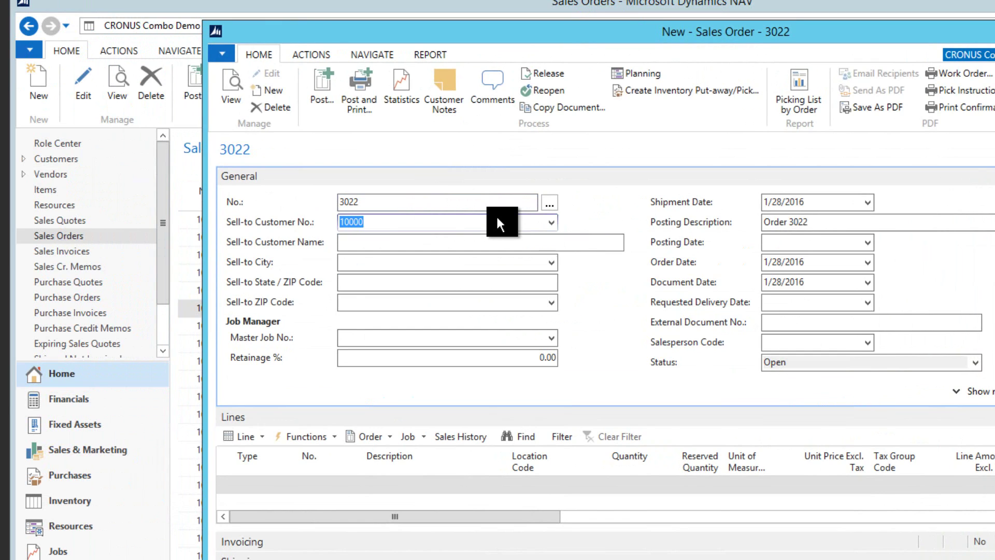
{"action": "key", "text": "Return"}
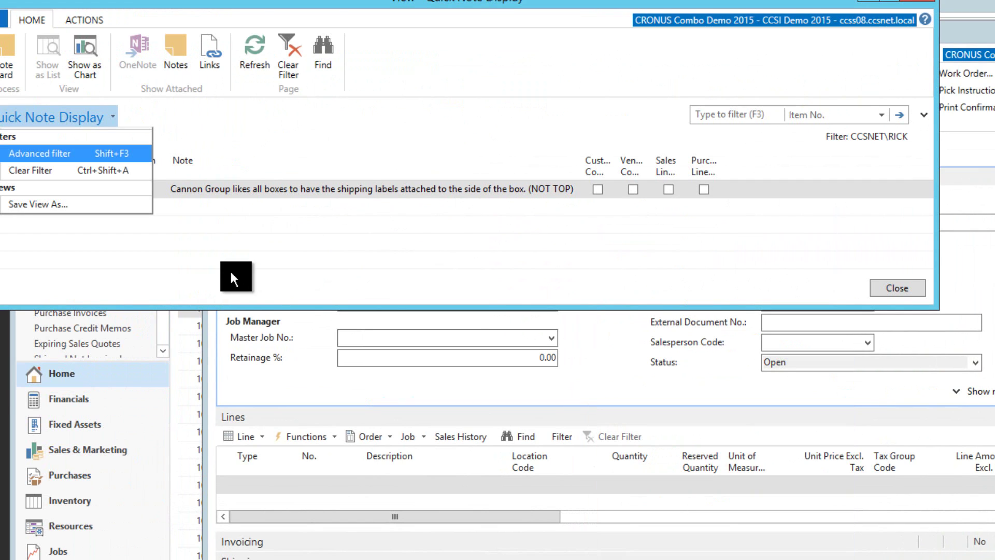
Dismiss the Quick Note Display's filter options without choosing one
{"action": "left_click", "coordinate": [226, 226]}
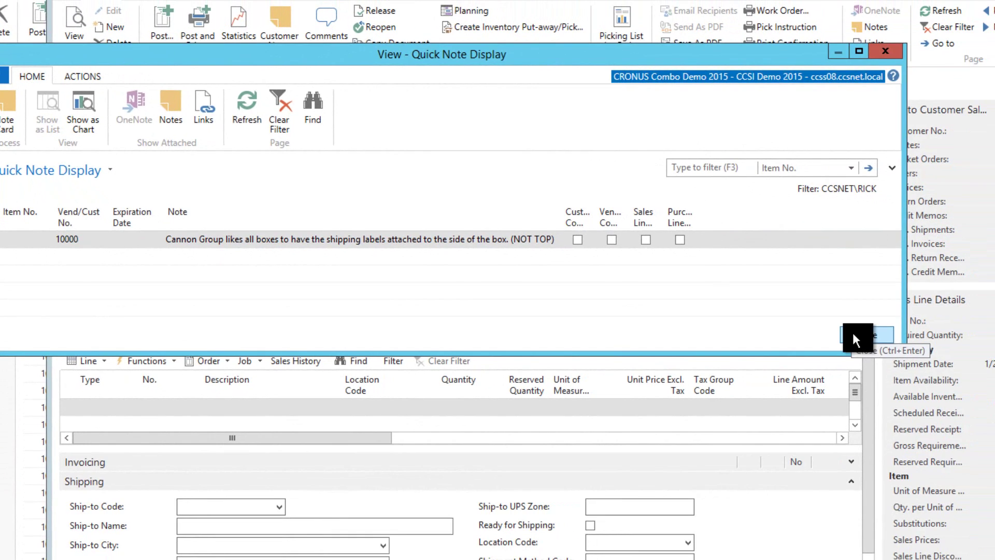
Close the shipping-label note and confirm customer 10000's name and address details
{"action": "left_click", "coordinate": [851, 332]}
{"action": "key", "text": "Tab"}
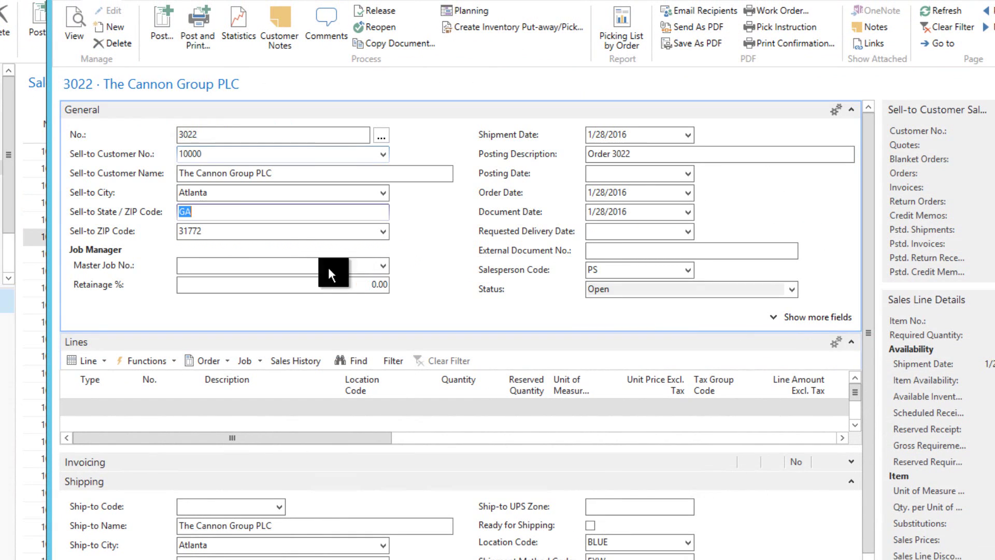
{"action": "left_click", "coordinate": [225, 210]}
{"action": "left_click", "coordinate": [221, 194]}
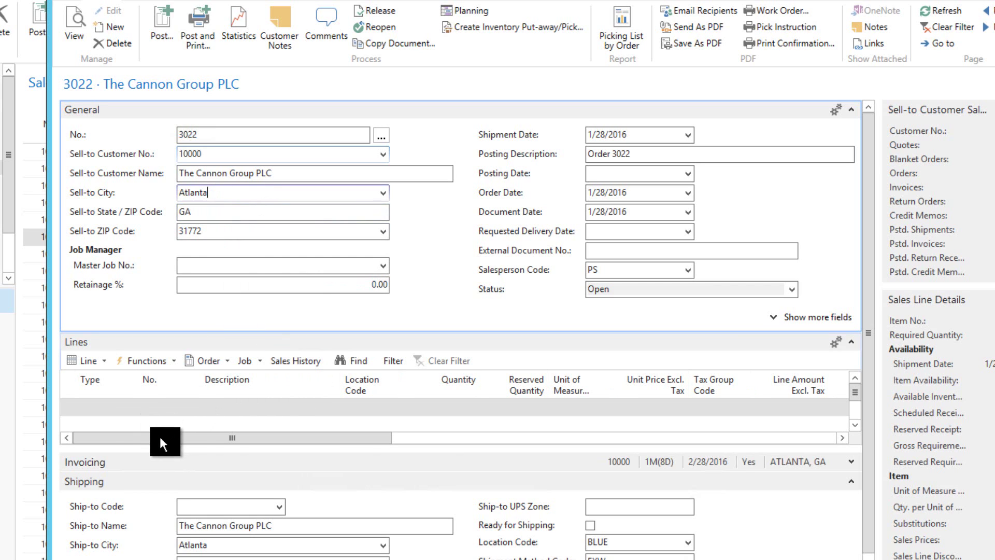
Add an Item line for item 70002 Top Panel
{"action": "left_click", "coordinate": [96, 408]}
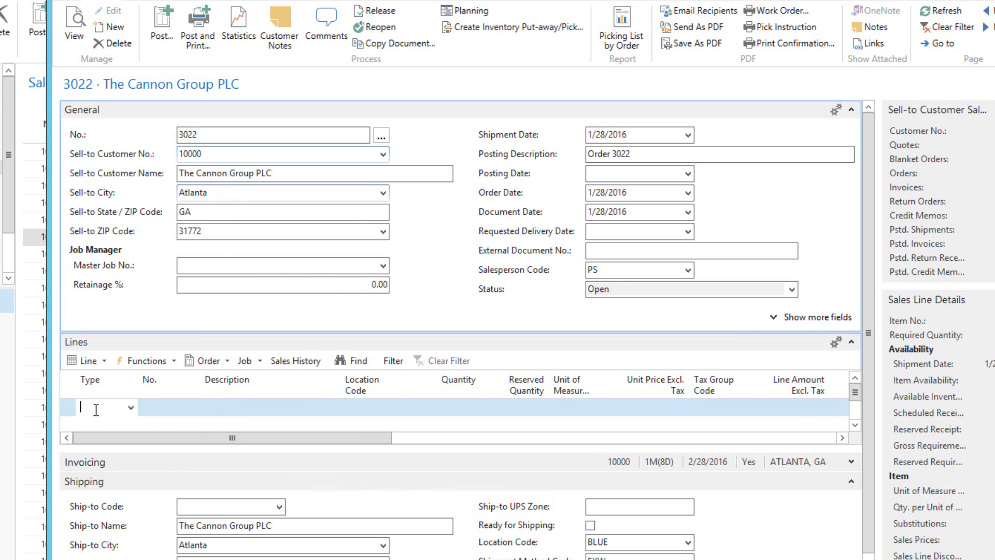
{"action": "left_click", "coordinate": [132, 408]}
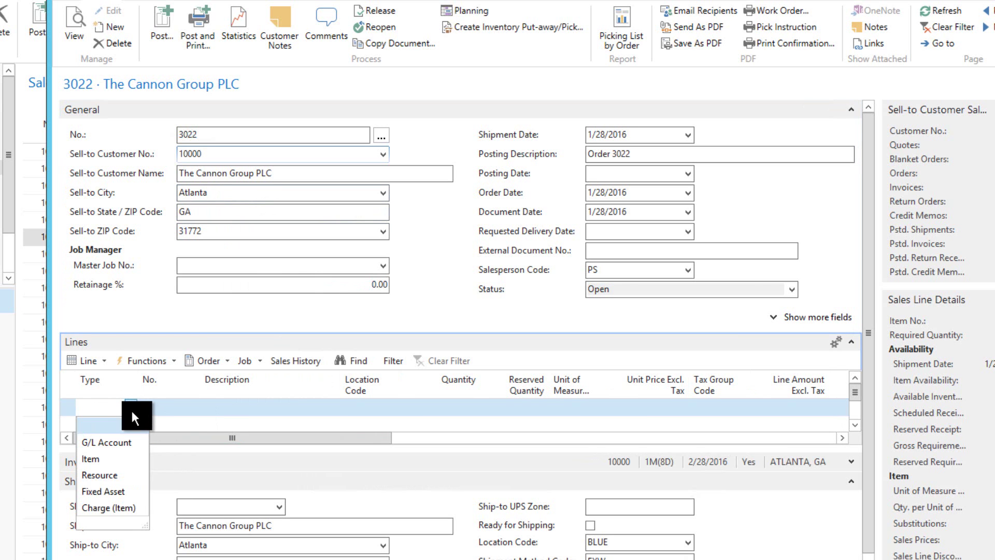
{"action": "left_click", "coordinate": [95, 458]}
{"action": "left_click", "coordinate": [171, 408]}
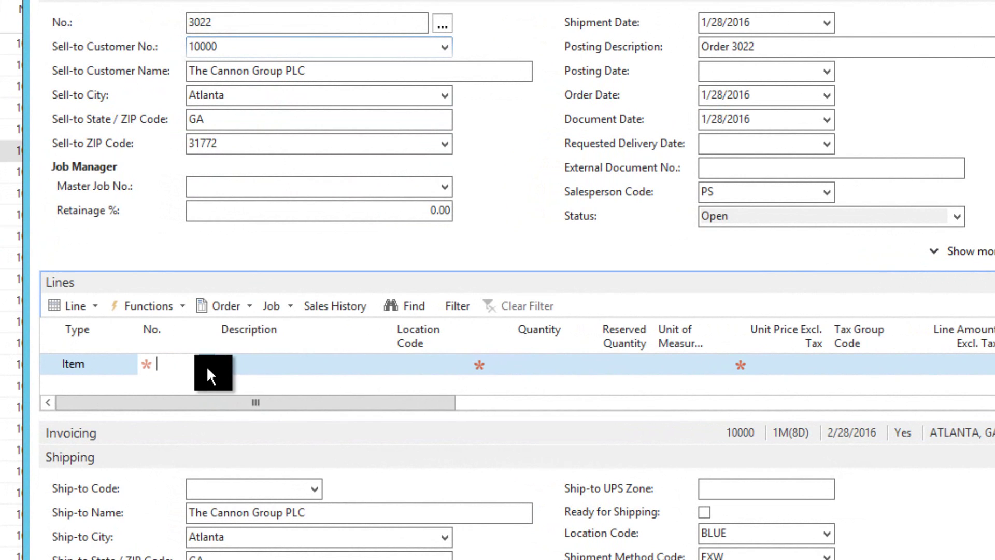
{"action": "key", "text": "F4"}
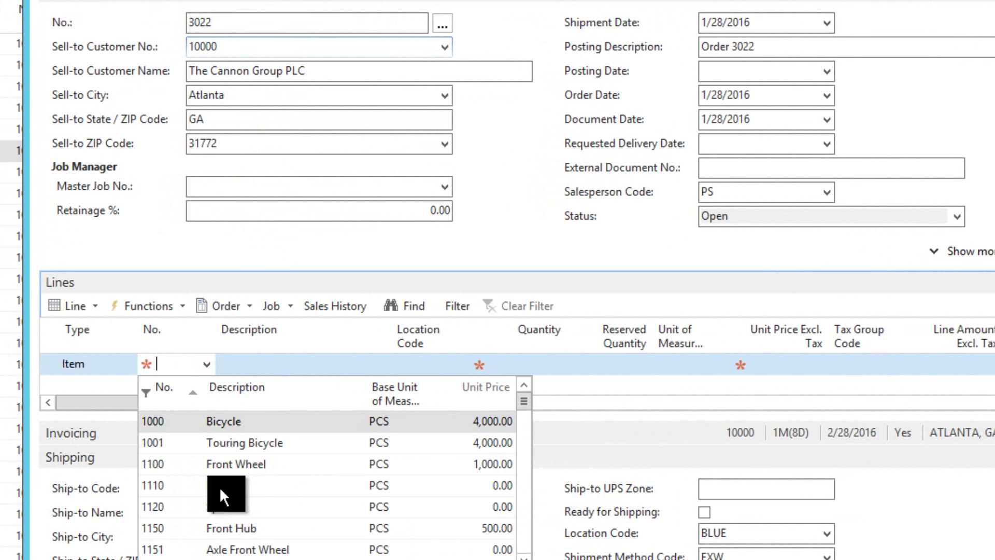
{"action": "type", "text": "70"}
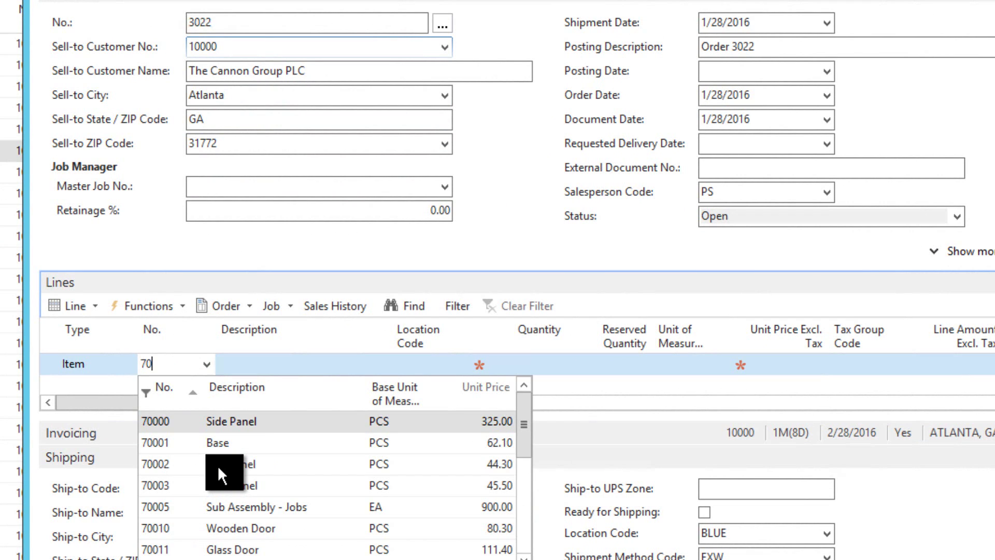
{"action": "left_click", "coordinate": [218, 465]}
{"action": "left_click", "coordinate": [297, 365]}
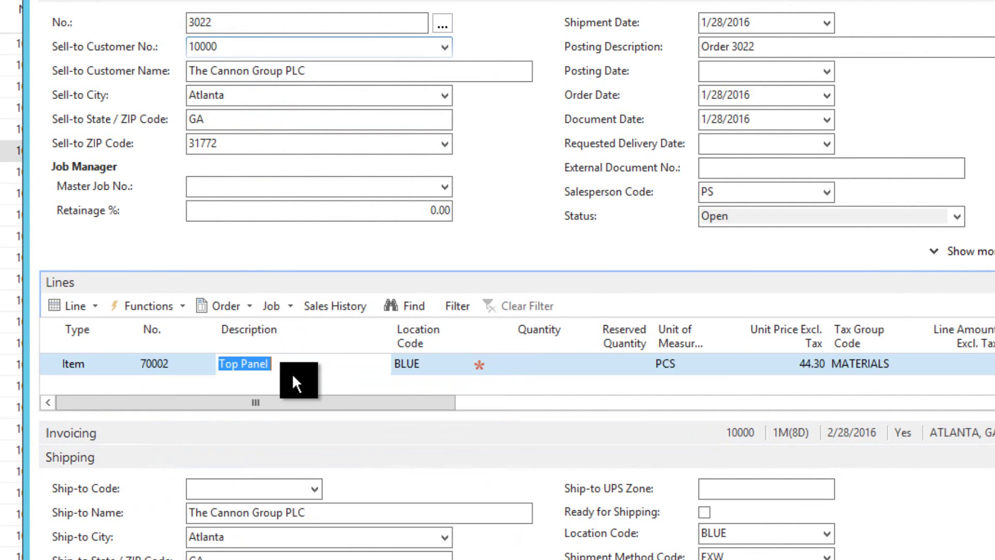
Set the Top Panel line's quantity to 12, accepting the exceeded credit limit warning
{"action": "key", "text": "Tab"}
{"action": "left_click", "coordinate": [554, 363]}
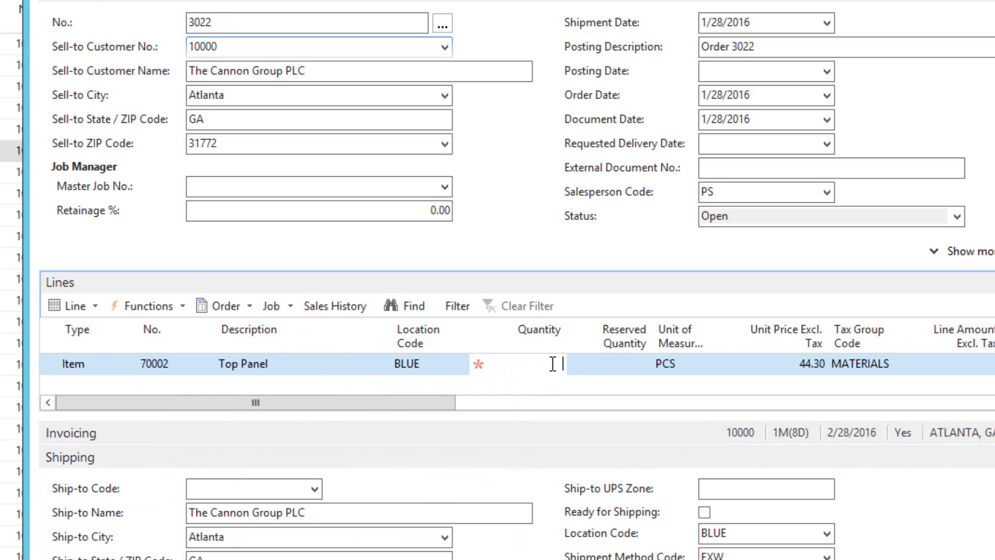
{"action": "type", "text": "12"}
{"action": "key", "text": "Tab"}
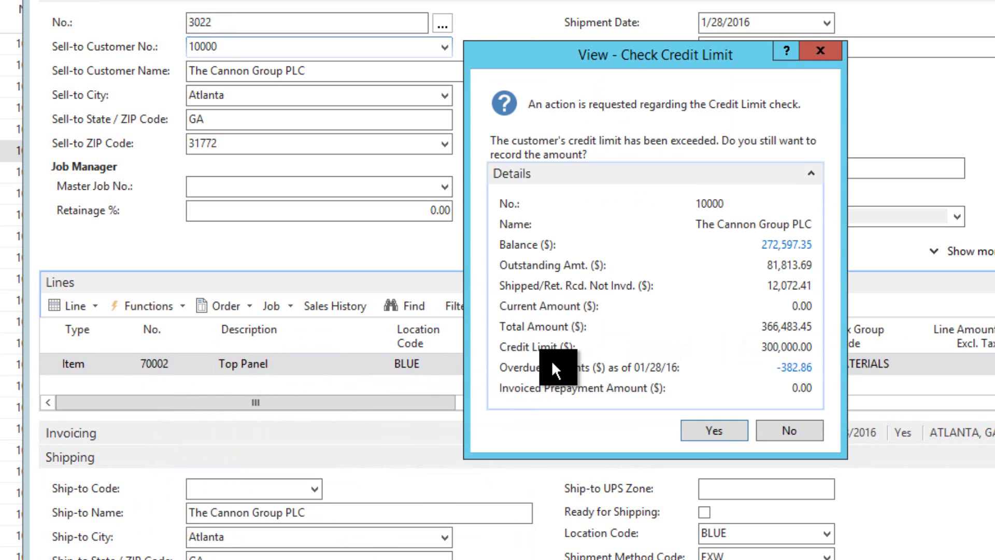
{"action": "left_click", "coordinate": [708, 430]}
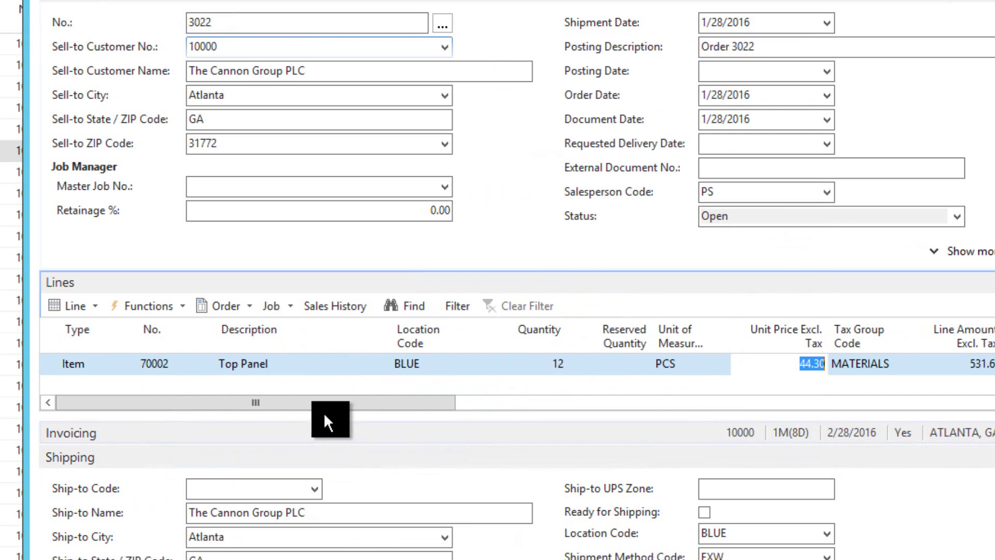
{"action": "left_click_drag", "start_coordinate": [294, 403], "coordinate": [570, 402]}
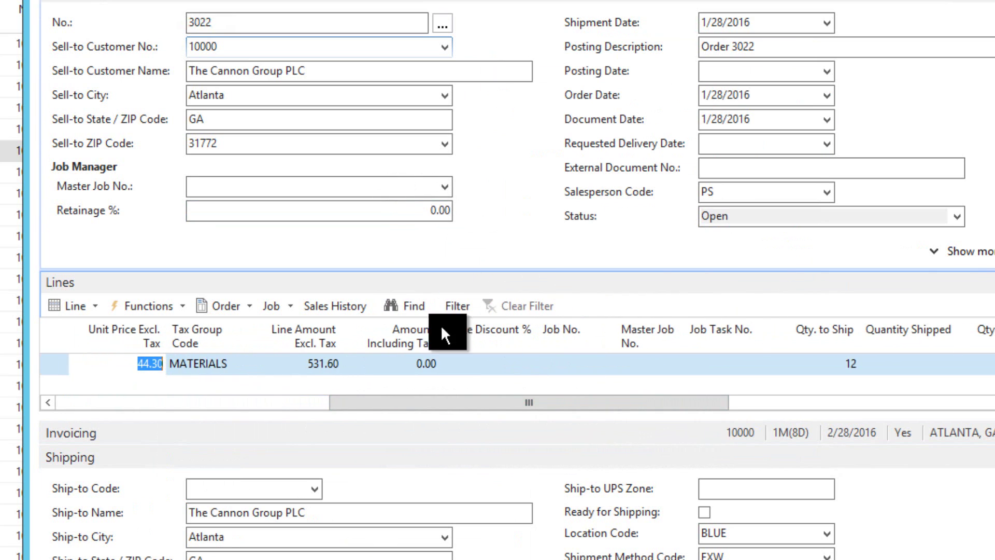
{"action": "left_click_drag", "start_coordinate": [458, 402], "coordinate": [518, 402]}
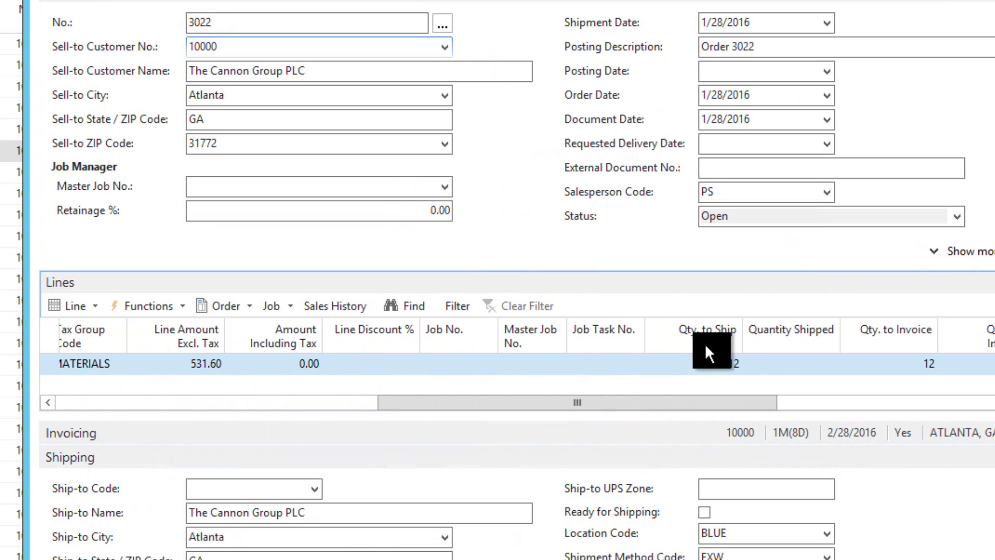
{"action": "left_click", "coordinate": [705, 364]}
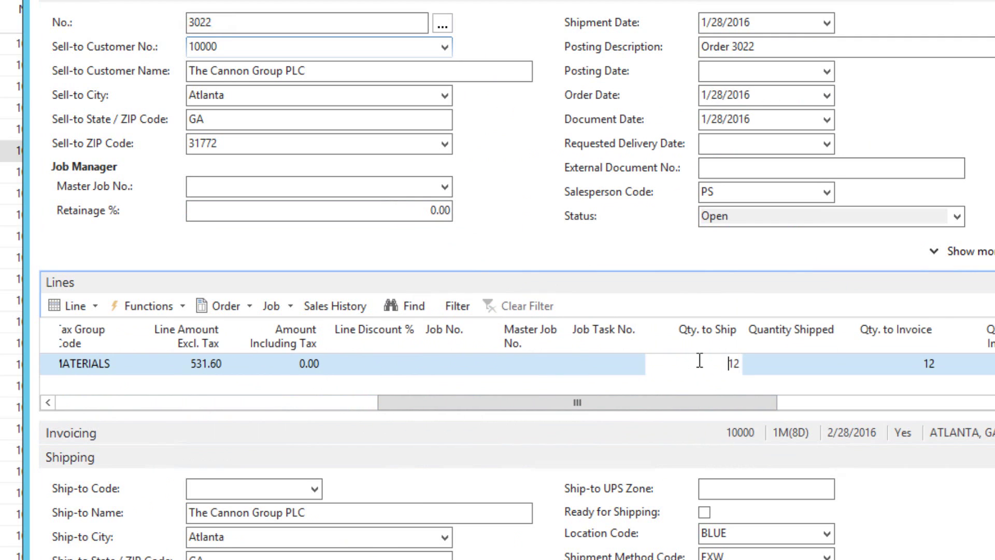
Change the Top Panel line's Qty. to Ship from 12 to 4
{"action": "left_click_drag", "start_coordinate": [702, 361], "coordinate": [768, 366]}
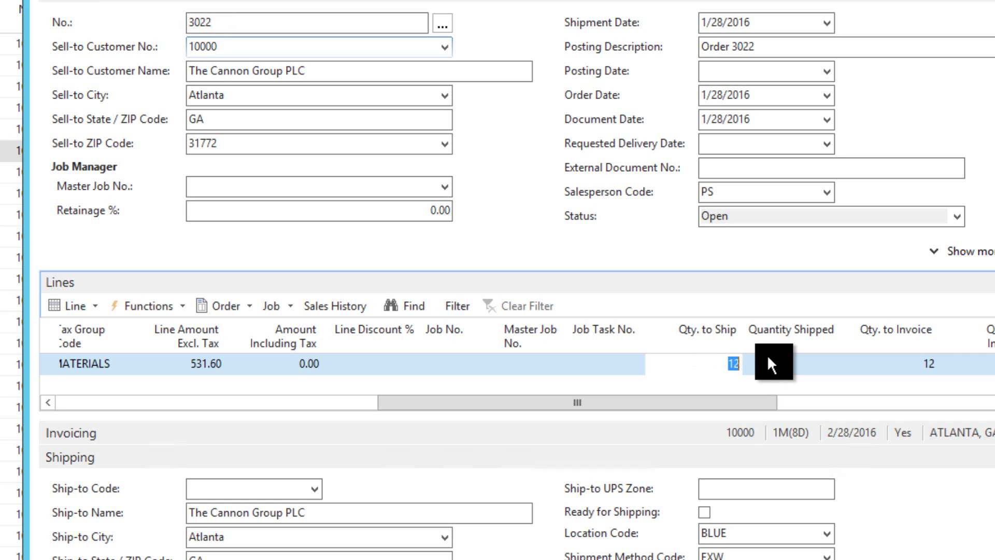
{"action": "type", "text": "4"}
{"action": "key", "text": "Tab"}
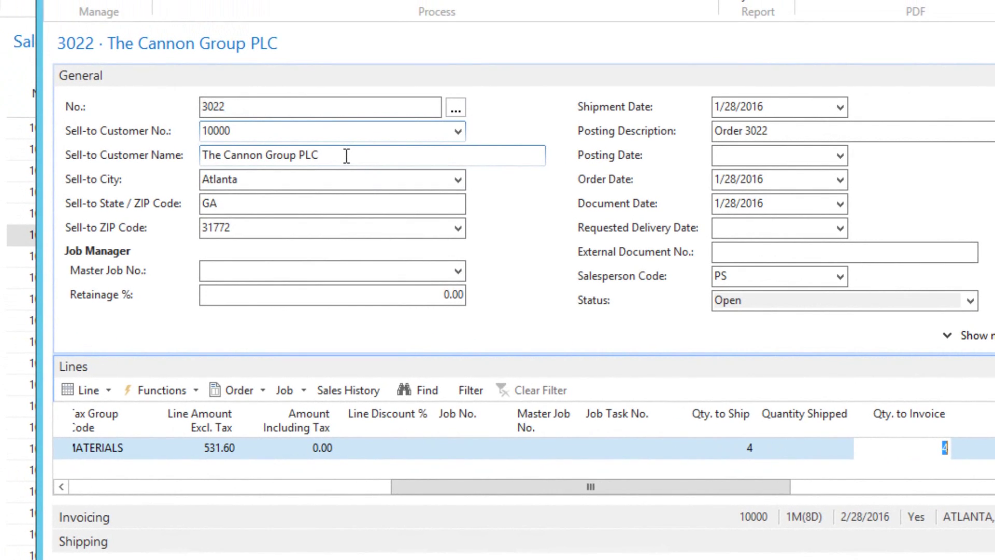
{"action": "left_click", "coordinate": [347, 156]}
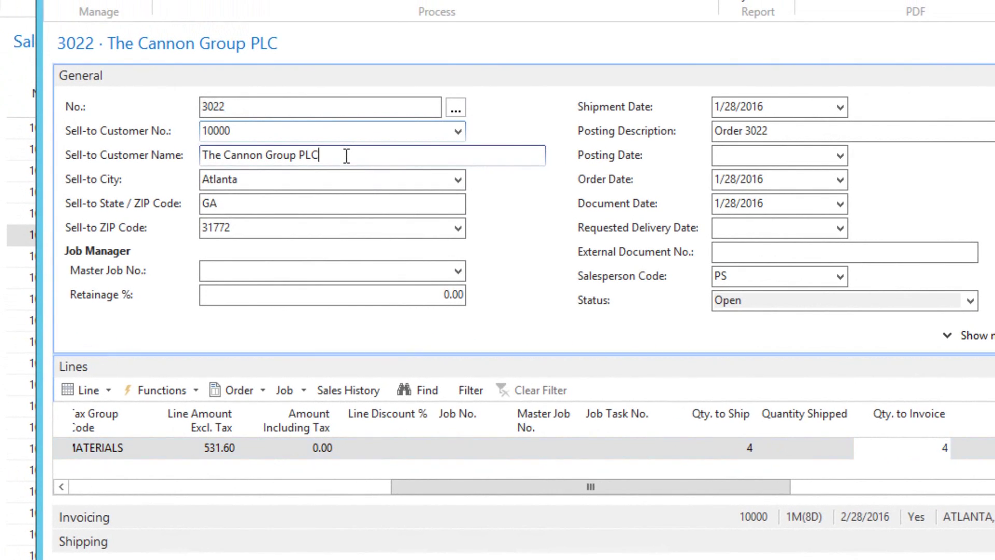
{"action": "left_click", "coordinate": [457, 131]}
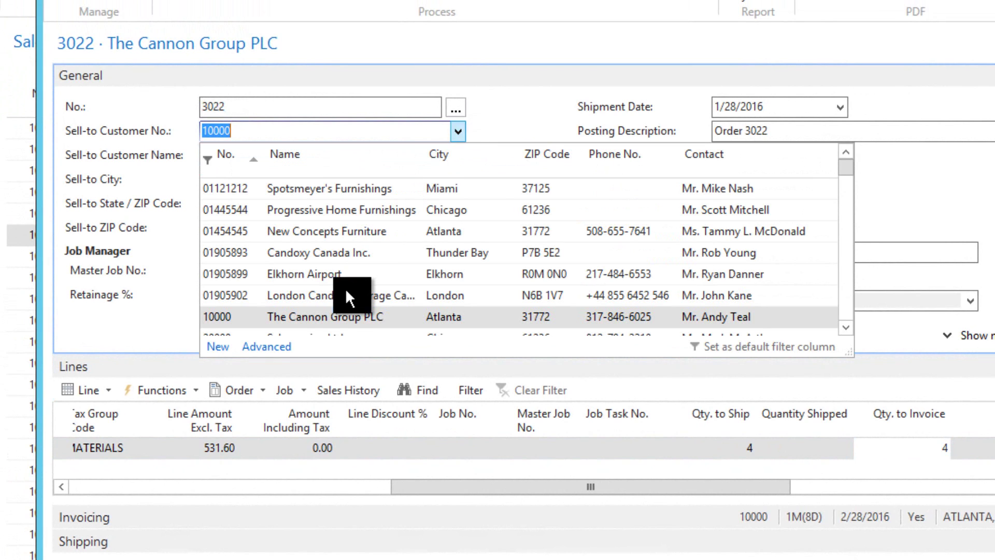
{"action": "left_click", "coordinate": [277, 350]}
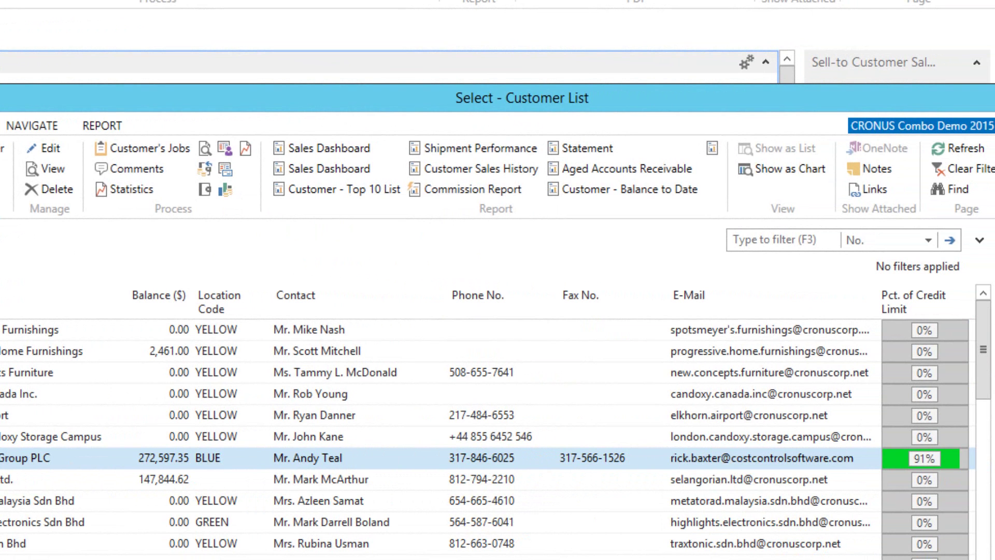
{"action": "left_click", "coordinate": [389, 511]}
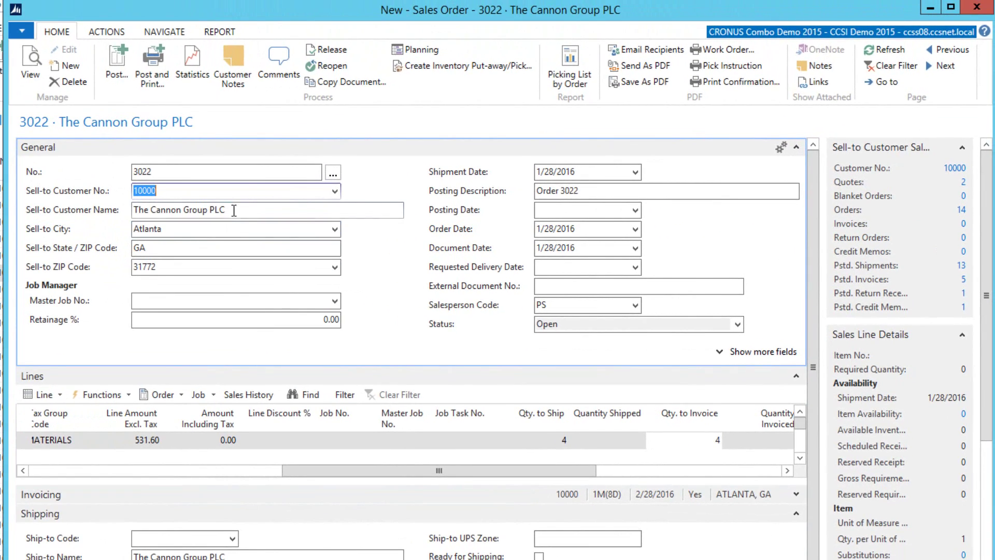
{"action": "left_click", "coordinate": [250, 210]}
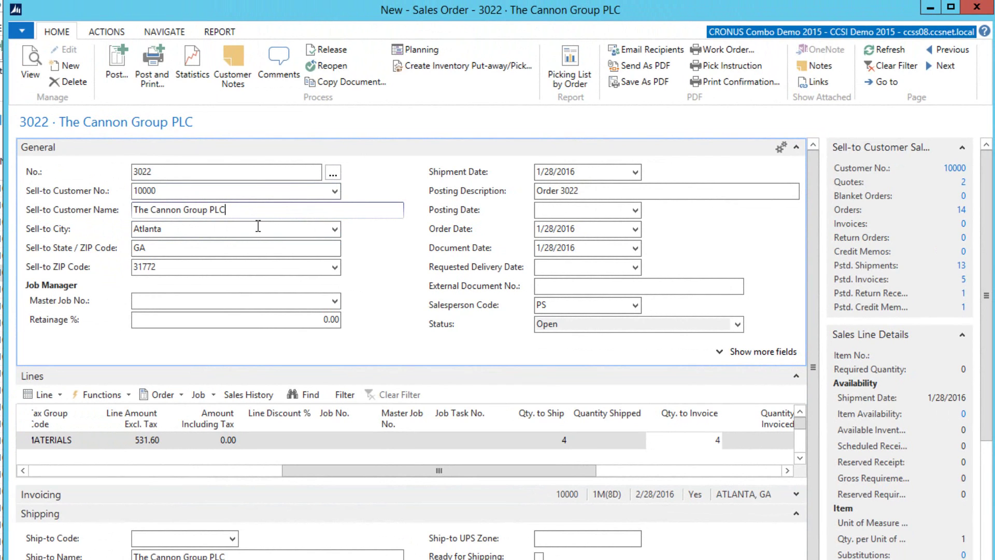
{"action": "left_click_drag", "start_coordinate": [994, 134], "coordinate": [842, 130]}
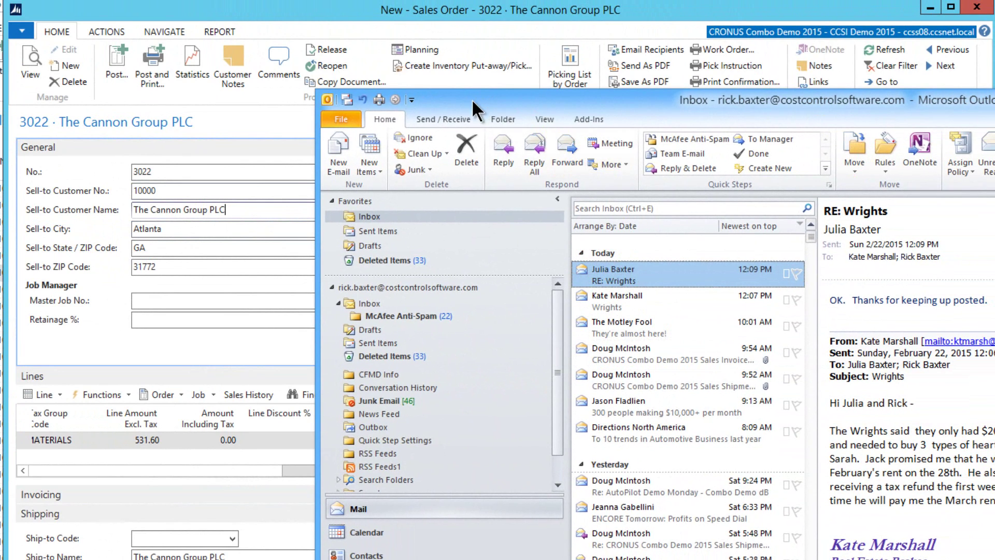
{"action": "left_click_drag", "start_coordinate": [498, 101], "coordinate": [593, 116]}
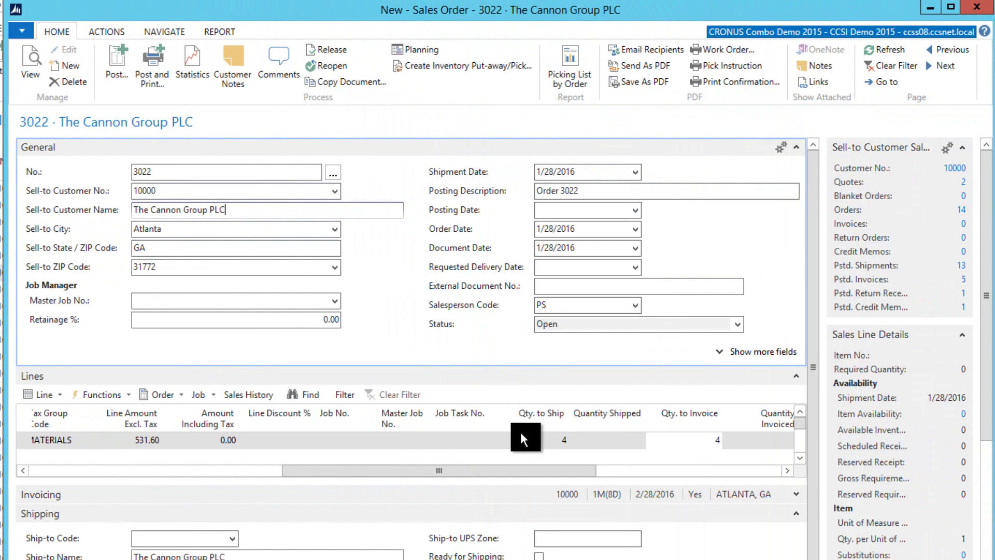
Fill in the missing Posting Date with today, 1/28/2016, after posting fails
{"action": "left_click", "coordinate": [111, 55]}
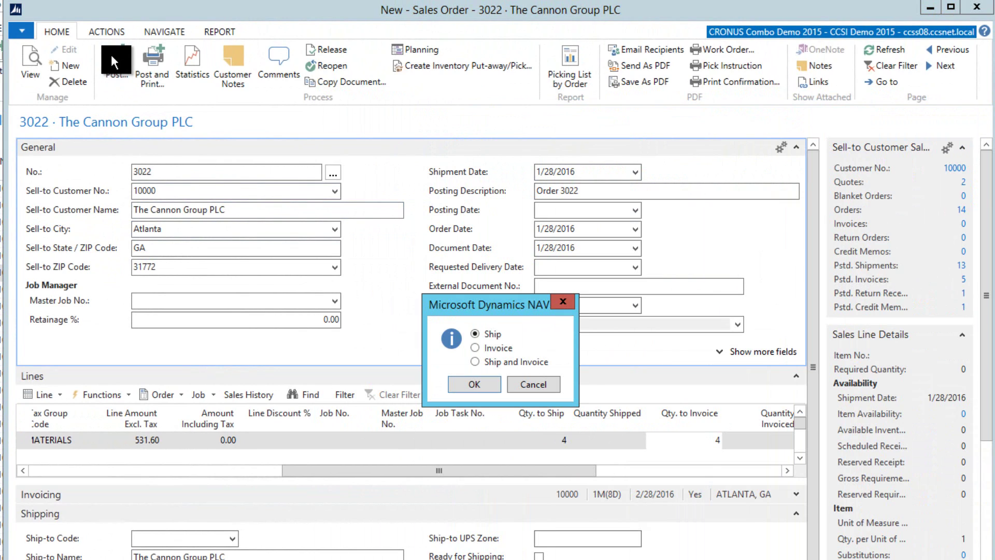
{"action": "left_click", "coordinate": [474, 384]}
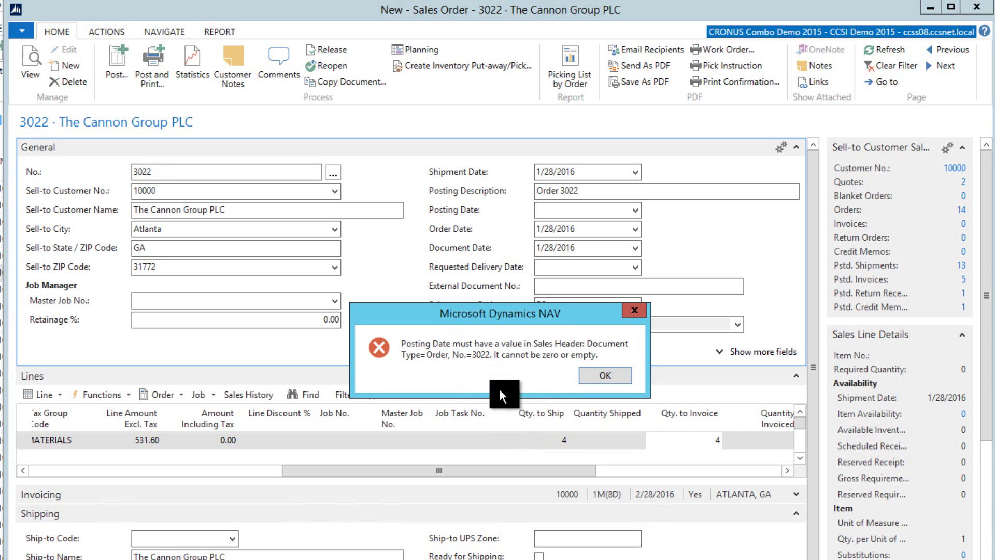
{"action": "left_click", "coordinate": [598, 373]}
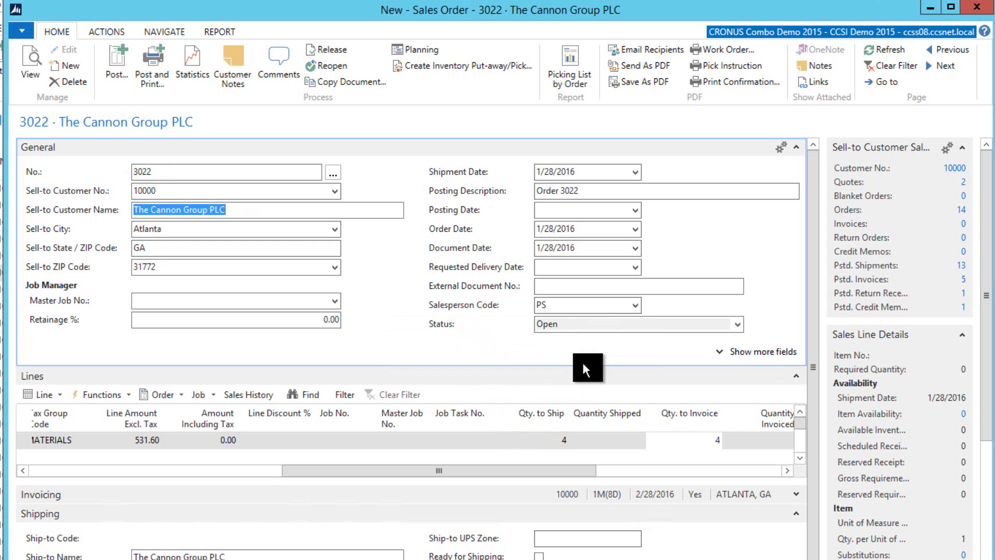
{"action": "left_click", "coordinate": [580, 210]}
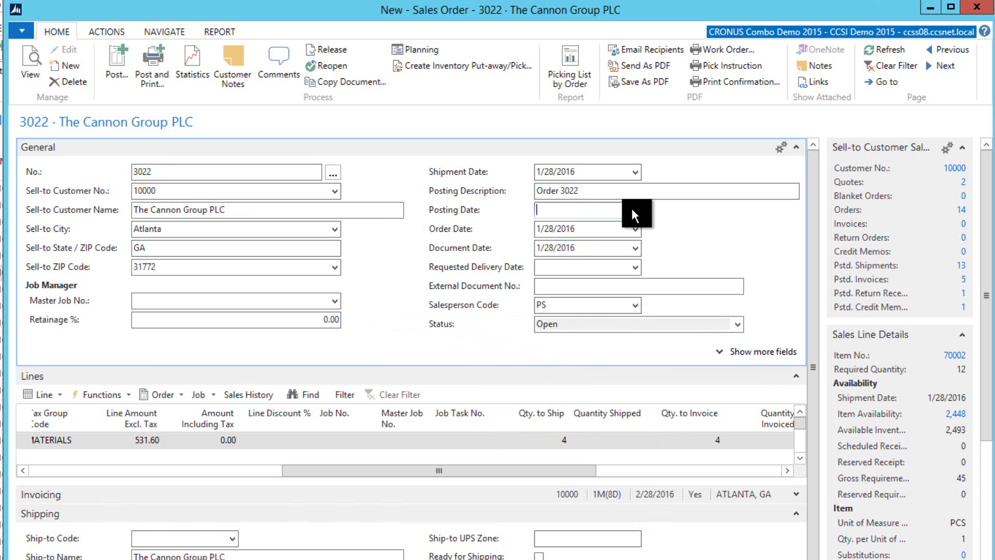
{"action": "type", "text": "t"}
{"action": "key", "text": "Tab"}
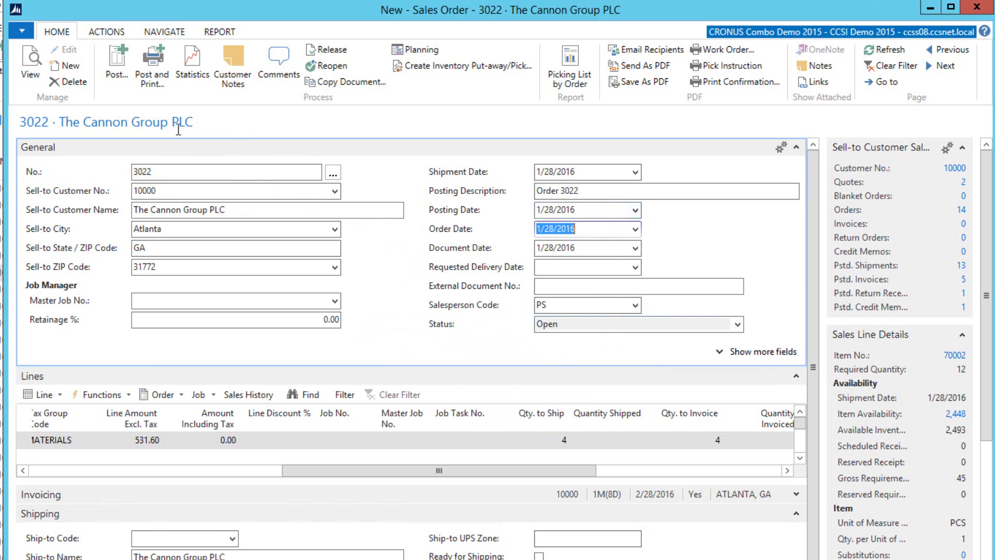
Post order 3022 as Ship only, then bring up the Outlook inbox
{"action": "left_click", "coordinate": [117, 68]}
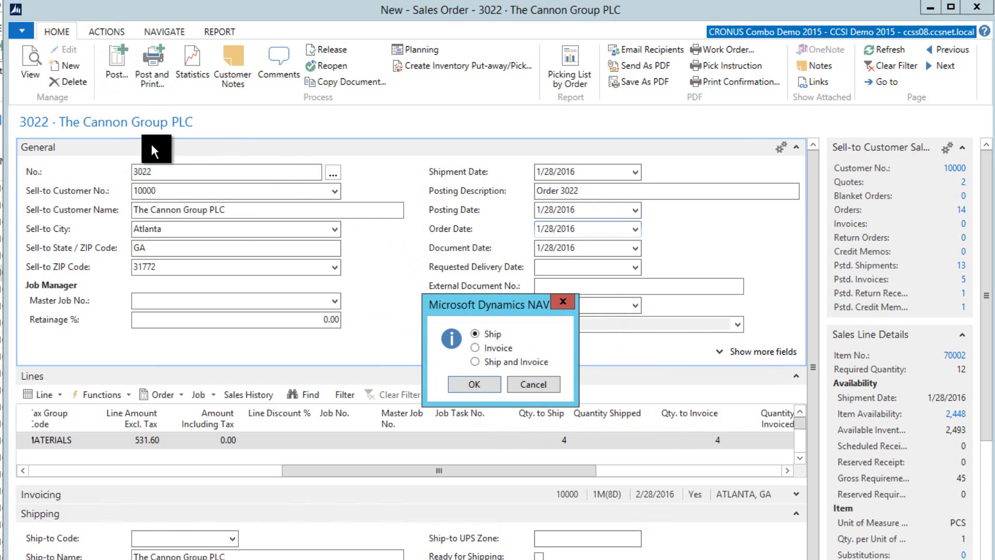
{"action": "left_click", "coordinate": [481, 383]}
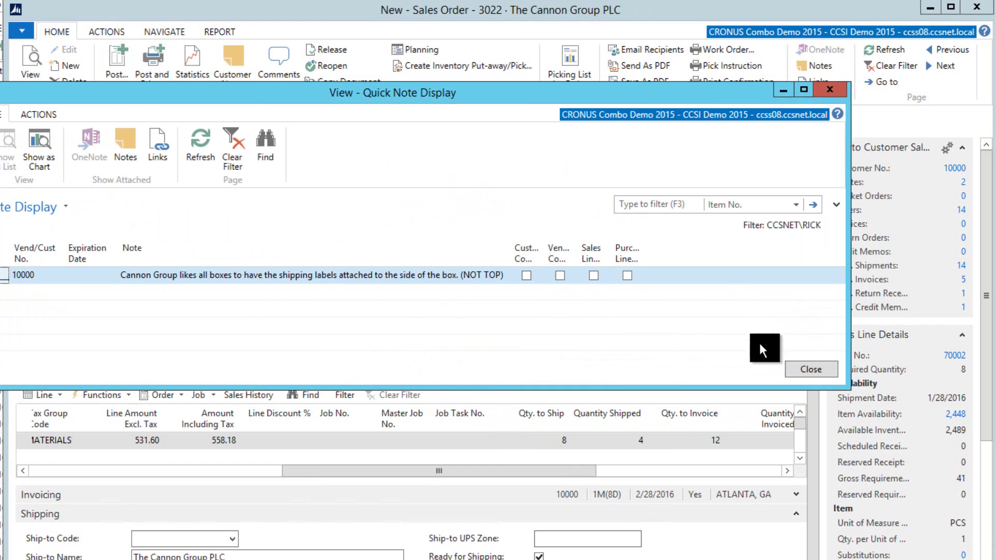
{"action": "left_click", "coordinate": [803, 367]}
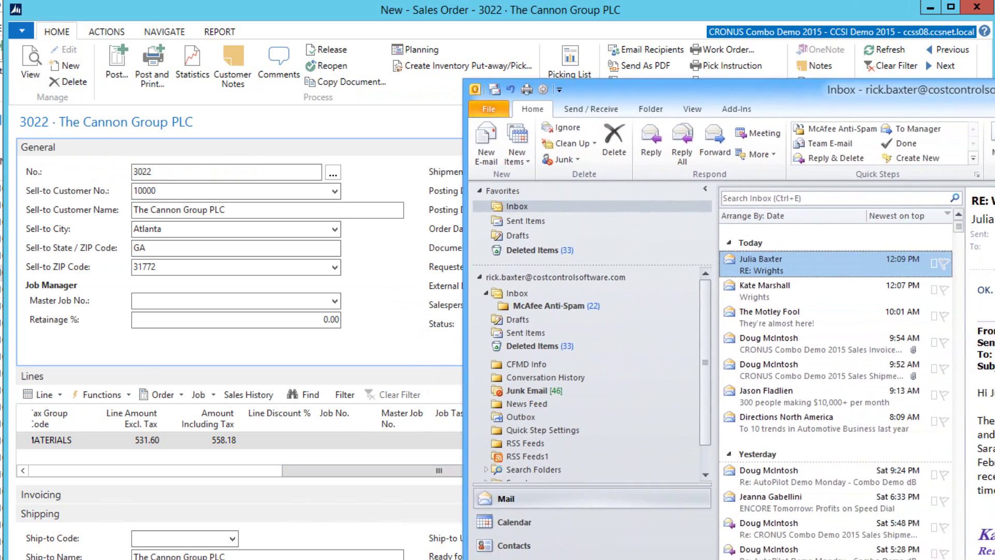
{"action": "left_click_drag", "start_coordinate": [994, 78], "coordinate": [865, 81]}
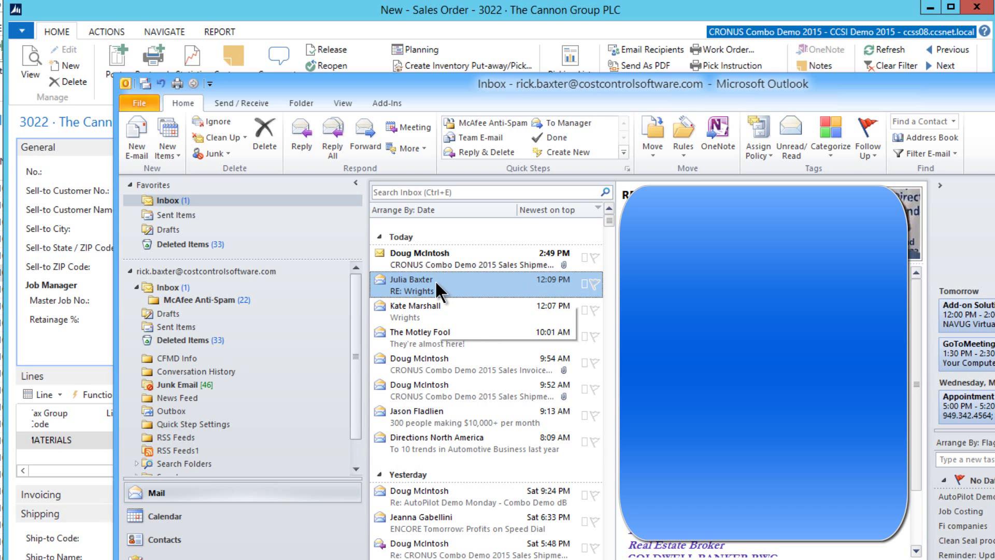
Open the Sales Shipment 102051 email and its PDF attachment, enlarging the viewer to read it
{"action": "left_click", "coordinate": [414, 253]}
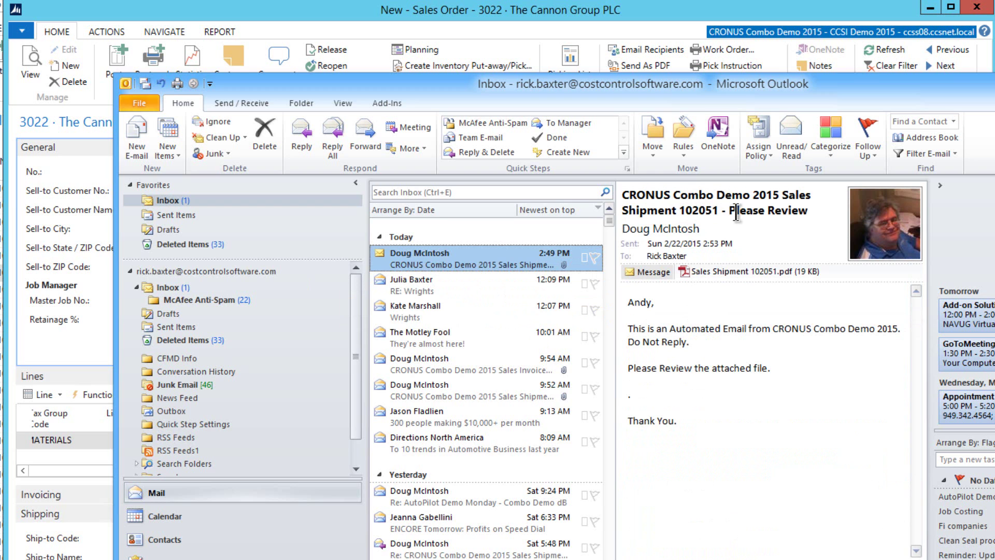
{"action": "left_click", "coordinate": [727, 270]}
{"action": "right_click", "coordinate": [727, 268]}
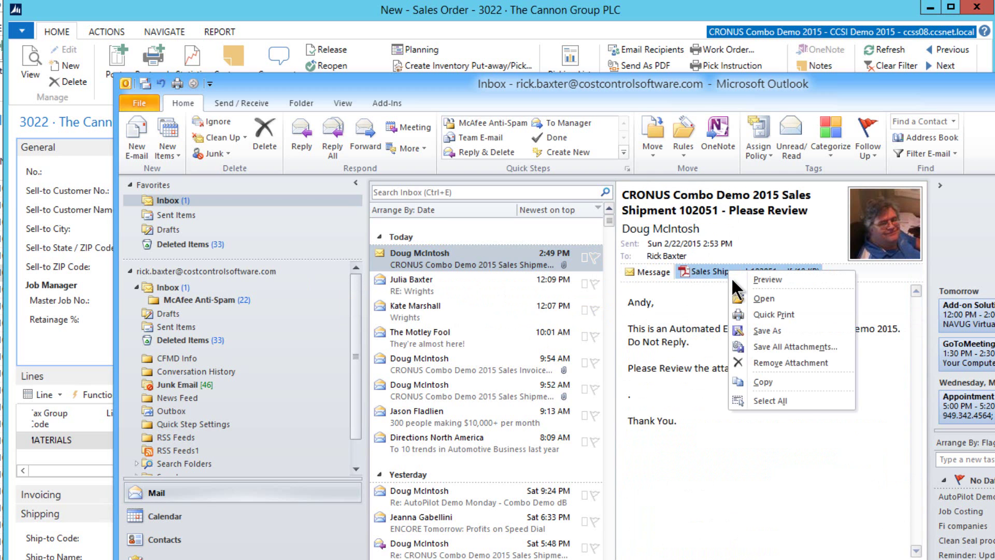
{"action": "left_click", "coordinate": [762, 299]}
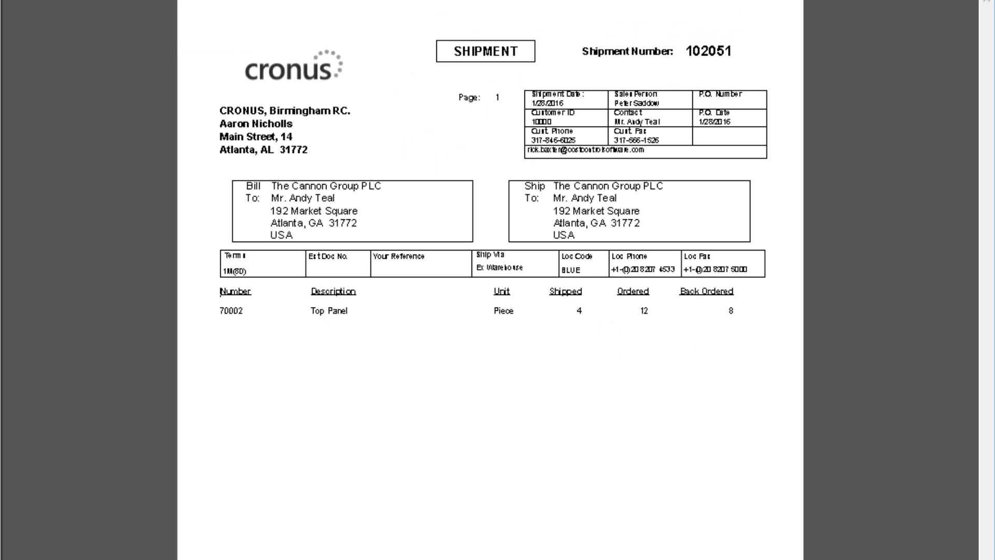
{"action": "left_click", "coordinate": [474, 1]}
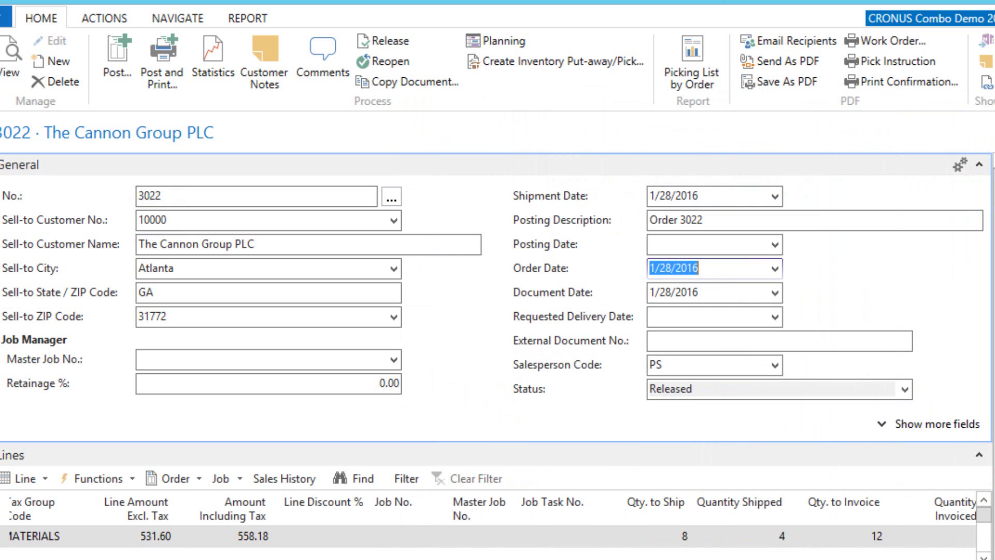
Close order 3022 and open shipment 102051 from Posted Sales Shipments
{"action": "key", "text": "Escape"}
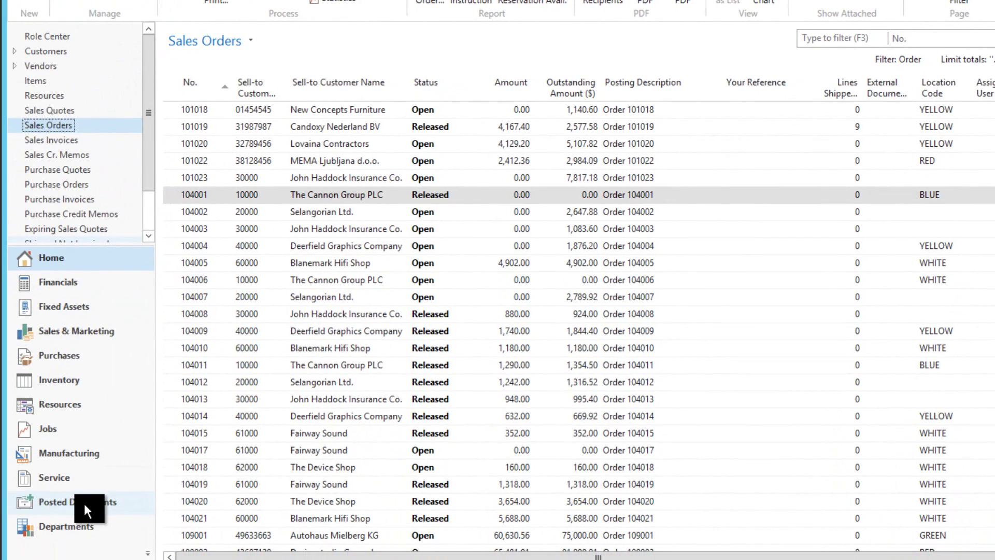
{"action": "left_click", "coordinate": [10, 554]}
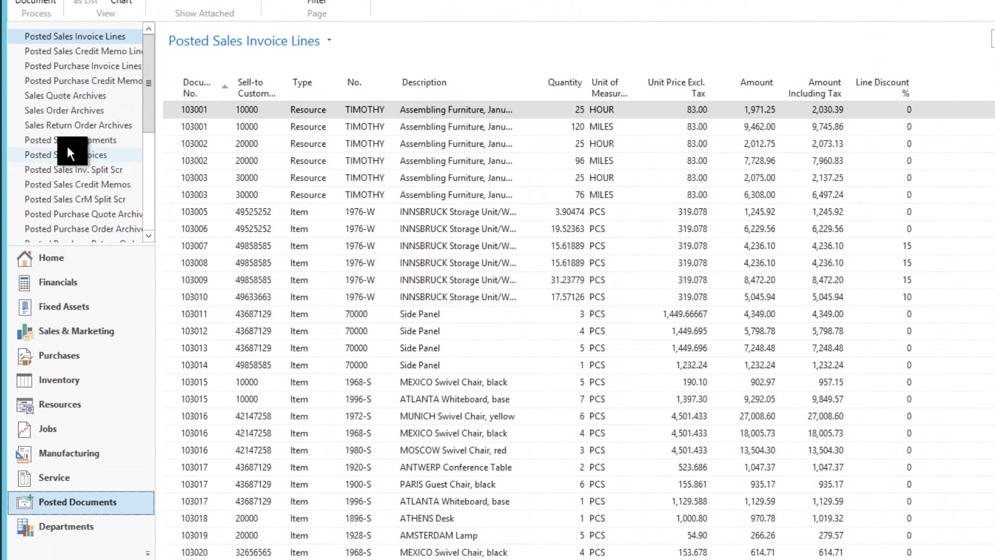
{"action": "left_click", "coordinate": [52, 141]}
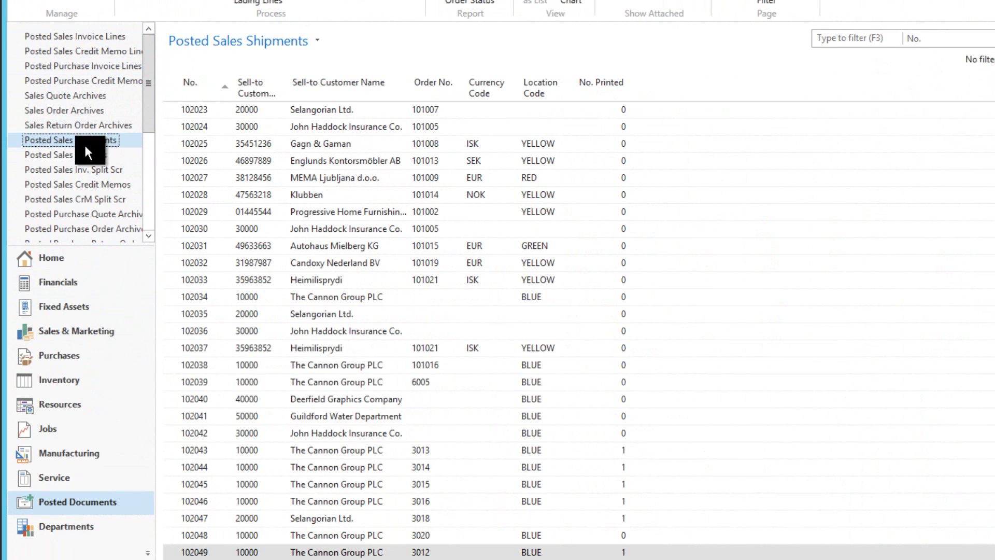
{"action": "scroll", "coordinate": [335, 276], "scroll_direction": "down", "scroll_amount": 1}
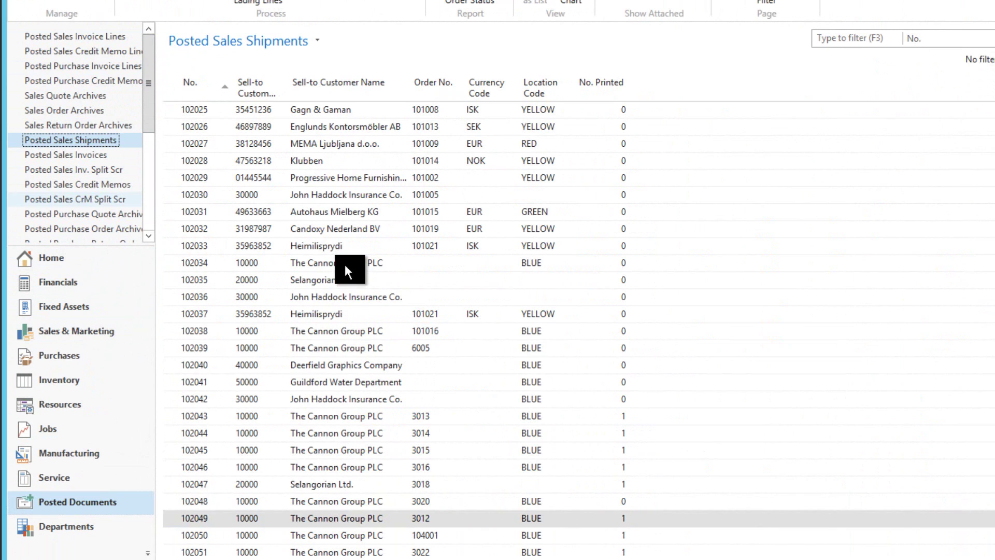
{"action": "left_click", "coordinate": [337, 552]}
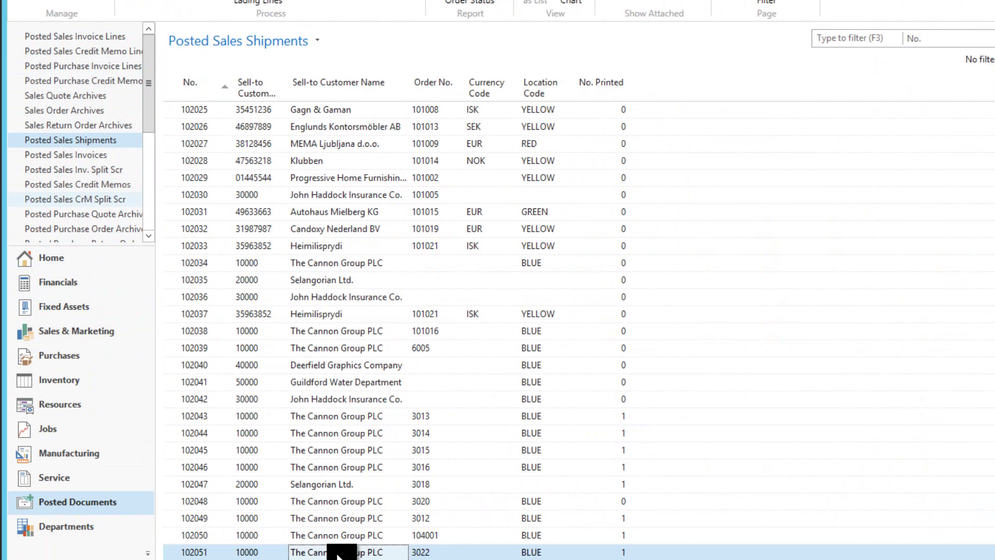
{"action": "double_click", "coordinate": [310, 552]}
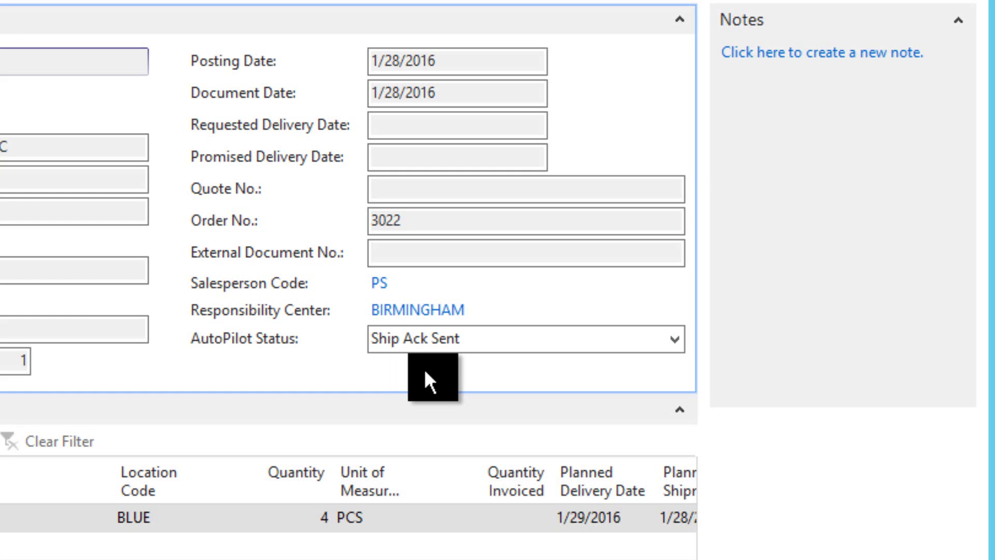
Confirm shipment 102051's AutoPilot Status stays 'Ship Ack Sent', then close the posted shipment card
{"action": "left_click", "coordinate": [675, 339]}
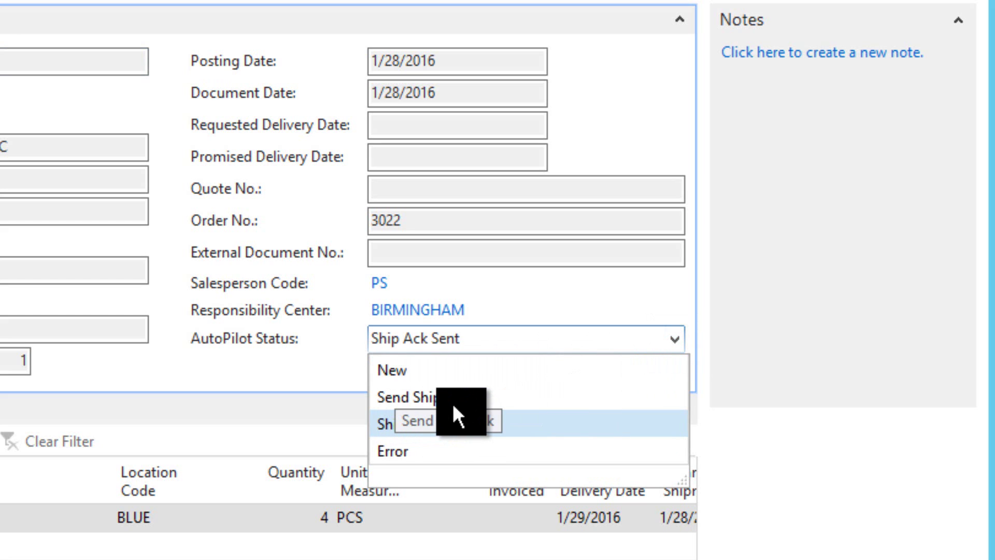
{"action": "left_click", "coordinate": [482, 347]}
{"action": "left_click", "coordinate": [483, 346]}
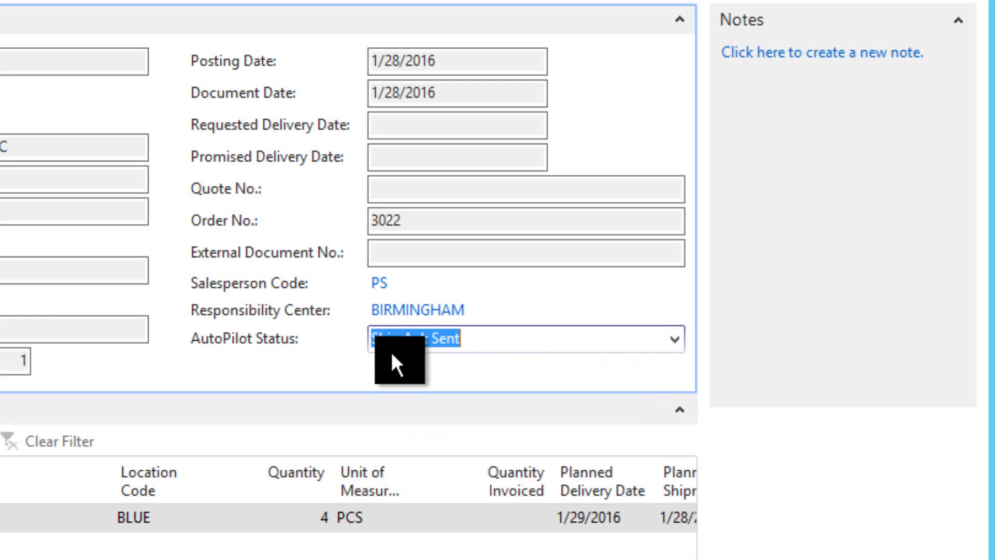
{"action": "left_click", "coordinate": [503, 341]}
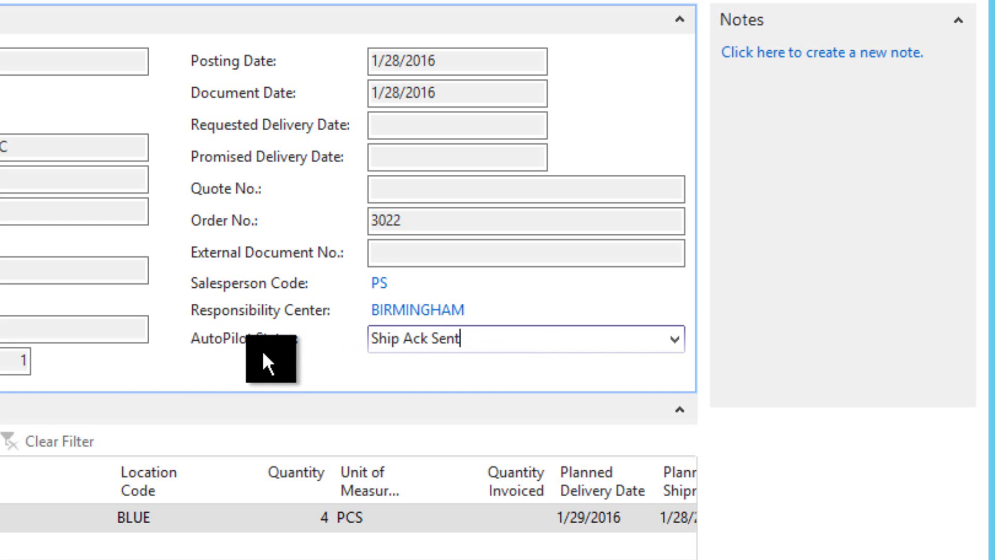
{"action": "left_click", "coordinate": [672, 339]}
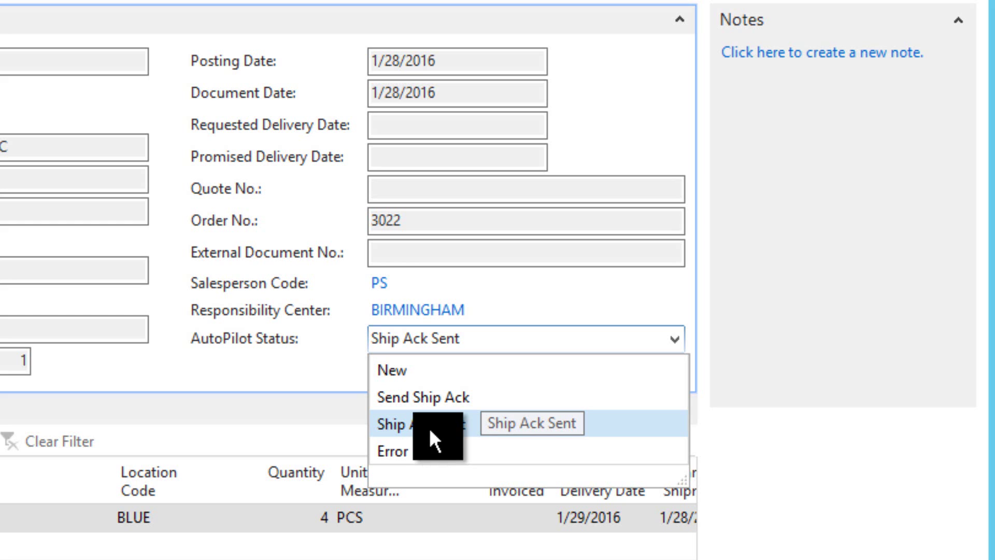
{"action": "left_click", "coordinate": [477, 341]}
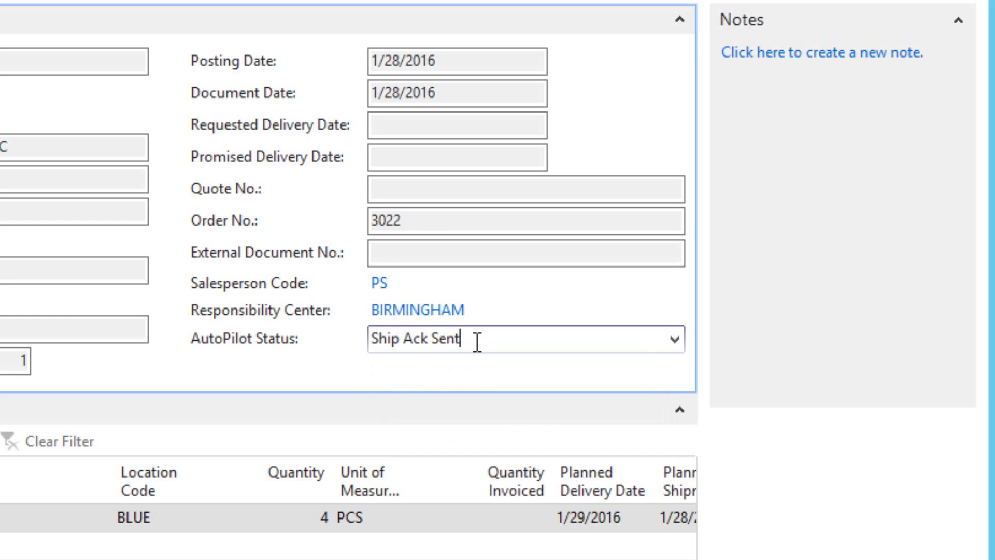
{"action": "key", "text": "Escape"}
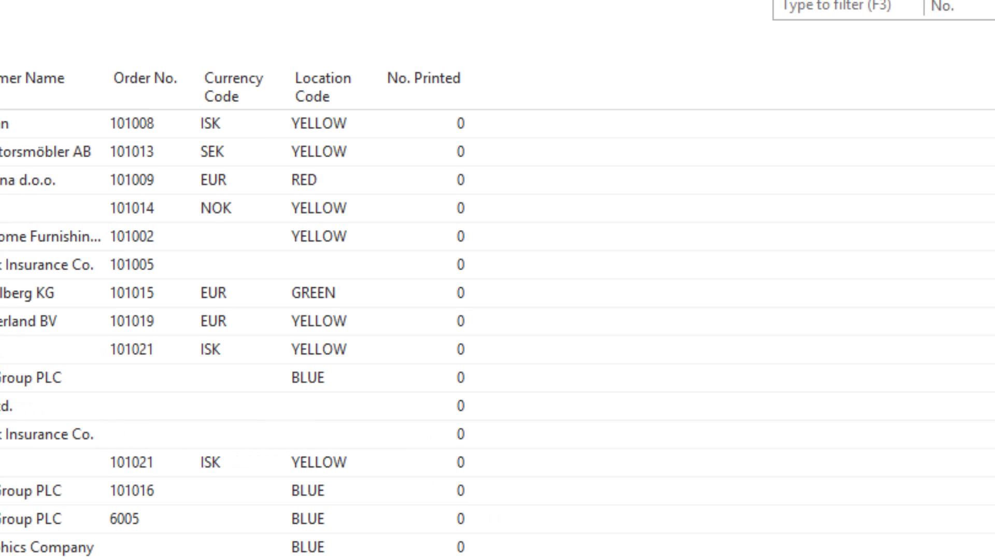
Close Posted Sales Shipments and return to the Role Center's Sales Orders list
{"action": "key", "text": "Escape"}
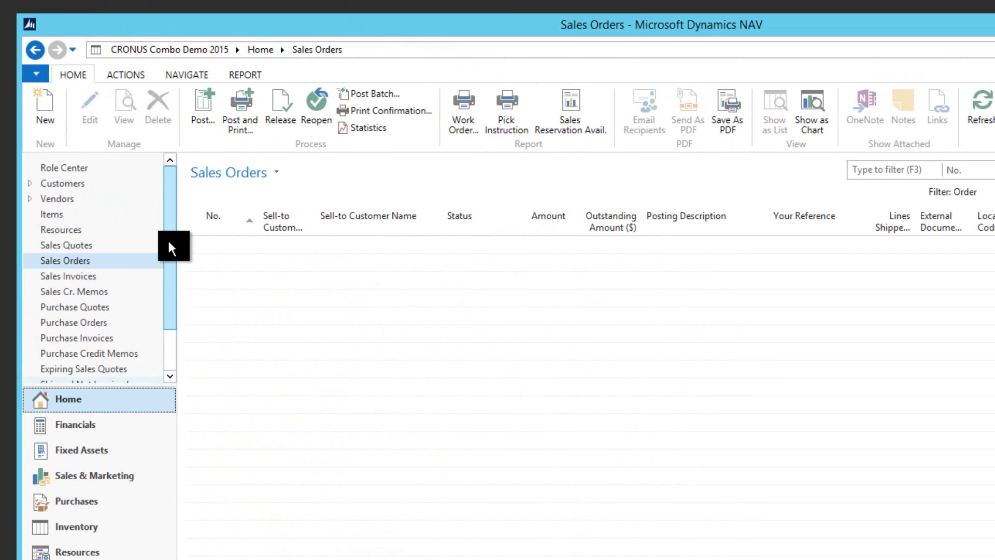
{"action": "left_click", "coordinate": [63, 166]}
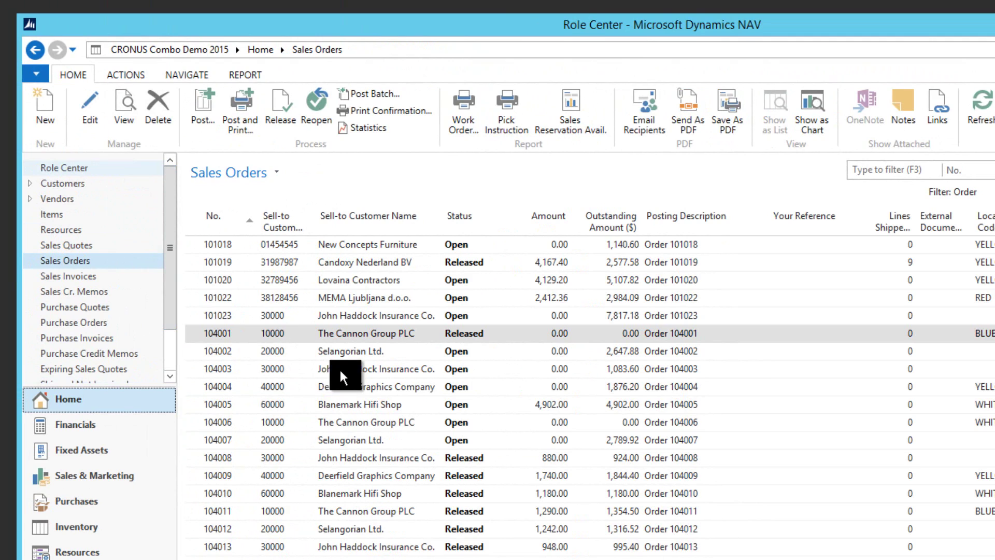